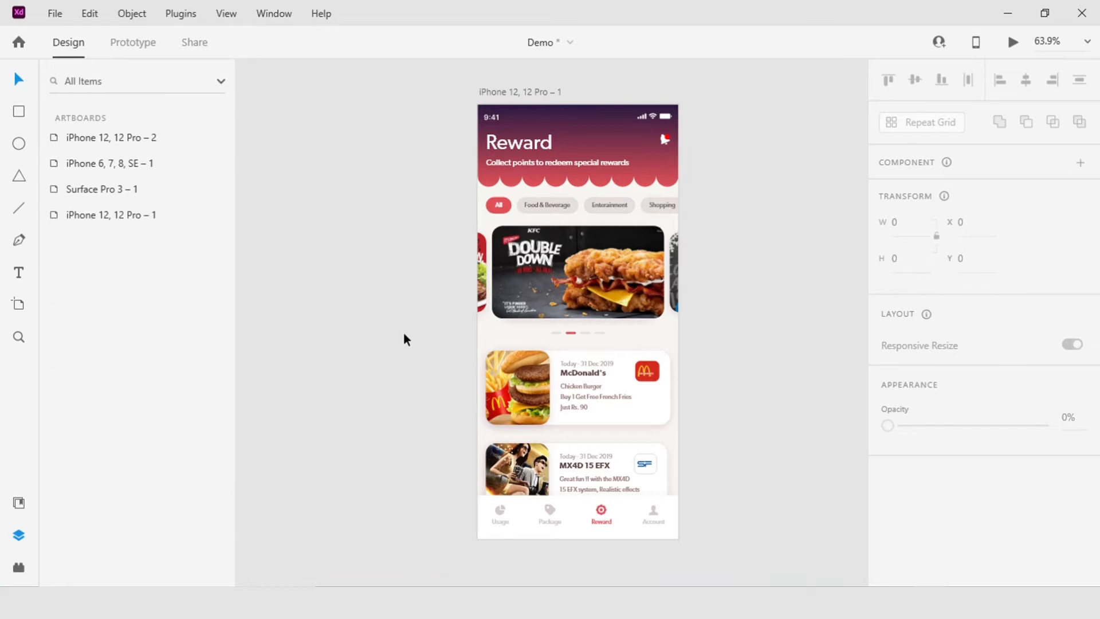
Add a horizontal guide to the iPhone 12, 12 Pro – 1 artboard as a top margin near its upper edge
click(537, 92)
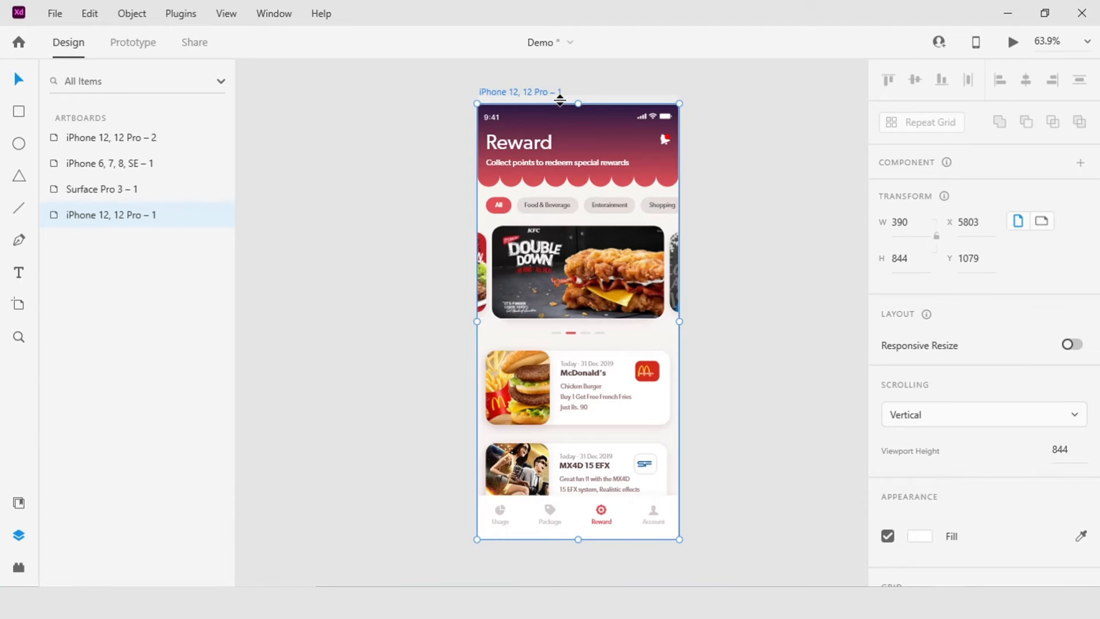
drag(560, 100, 558, 104)
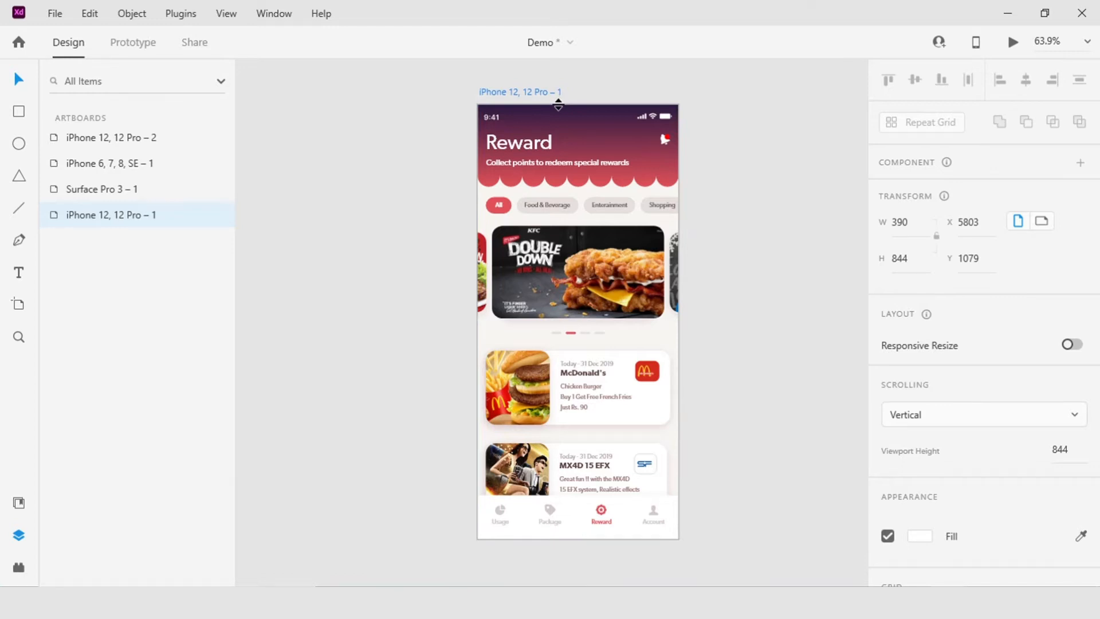
drag(558, 104, 558, 150)
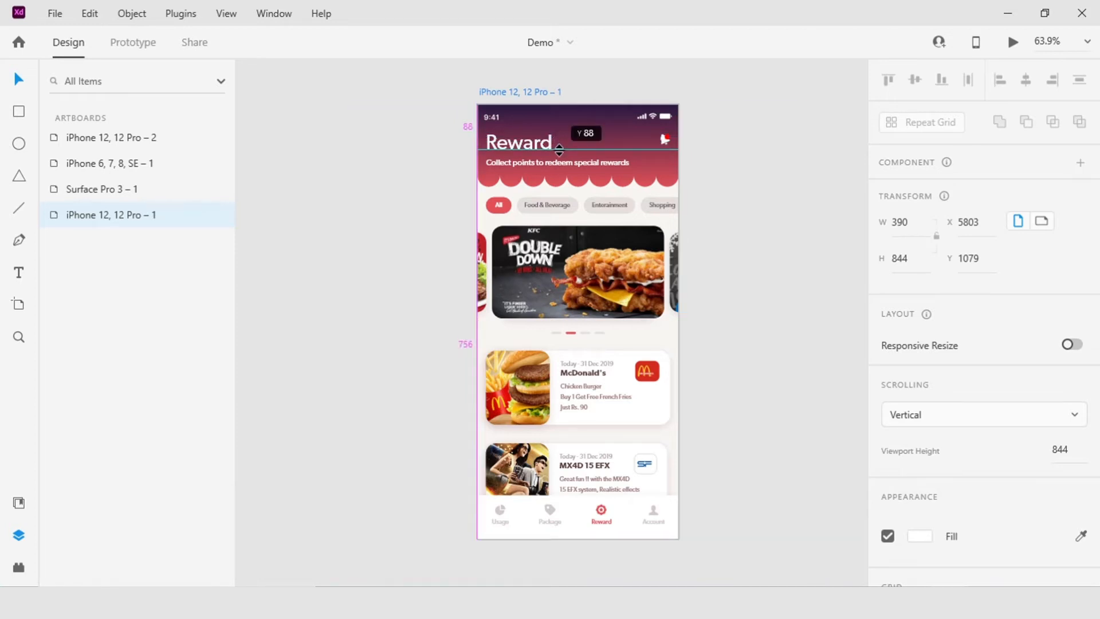
drag(559, 149, 559, 172)
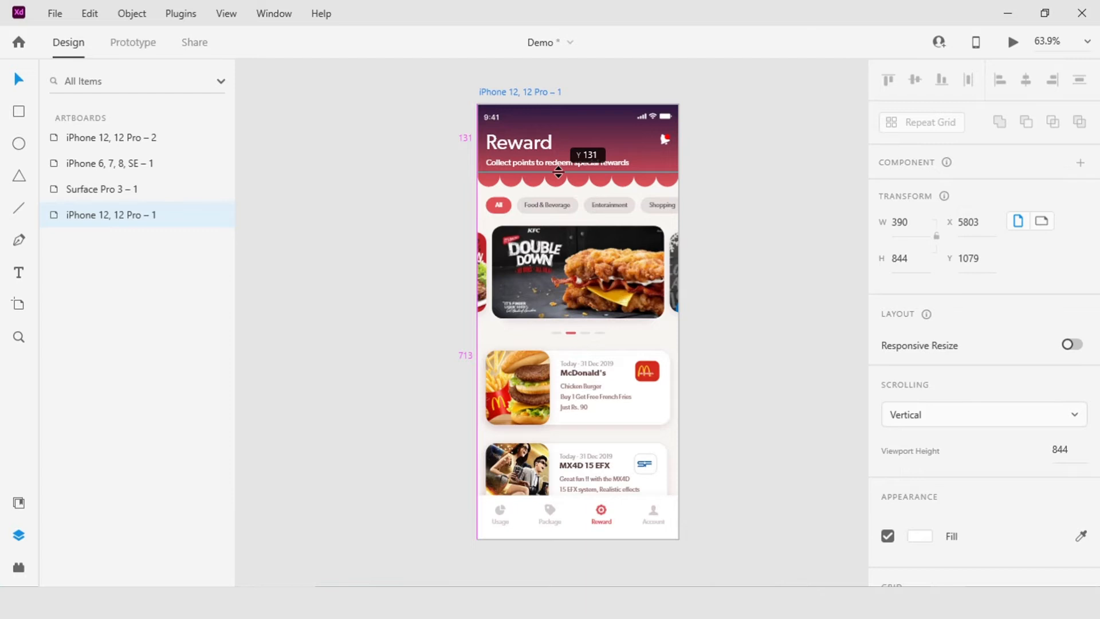
drag(559, 172, 552, 114)
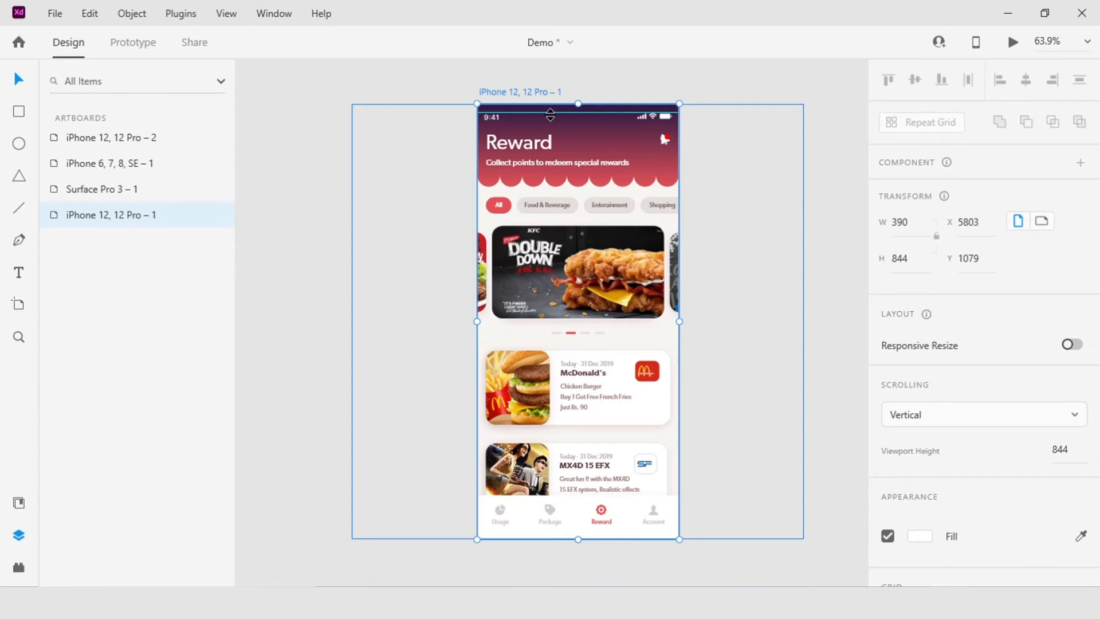
Add two vertical guides to the artboard, aligned with the left and right edges of the McDonald's card, the right one at about X 372
scroll(698, 335, up, 5)
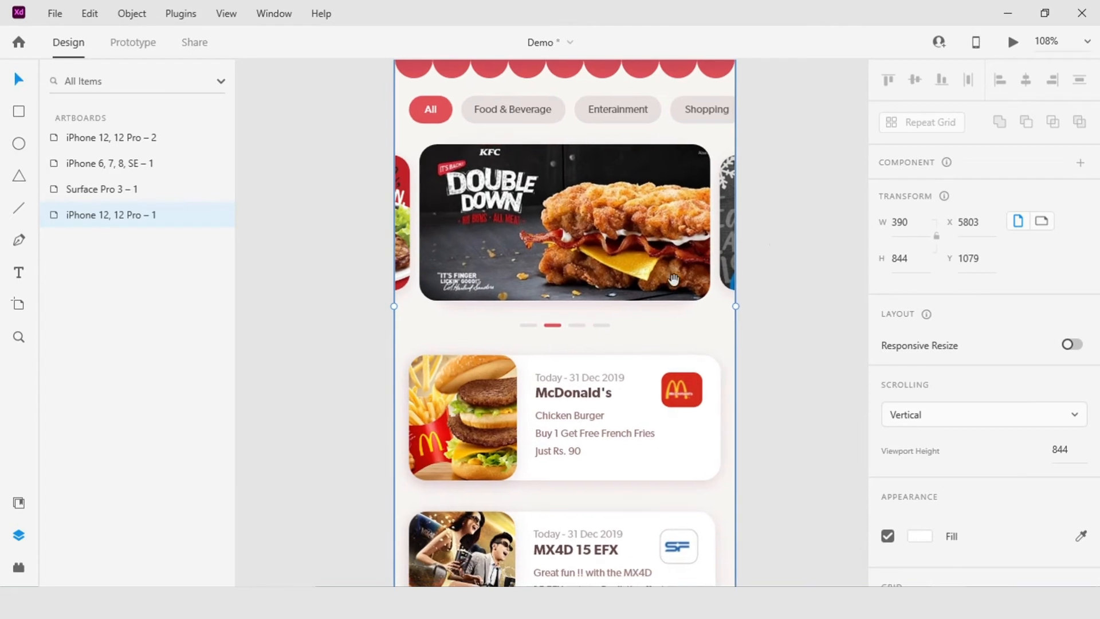
drag(394, 344, 409, 344)
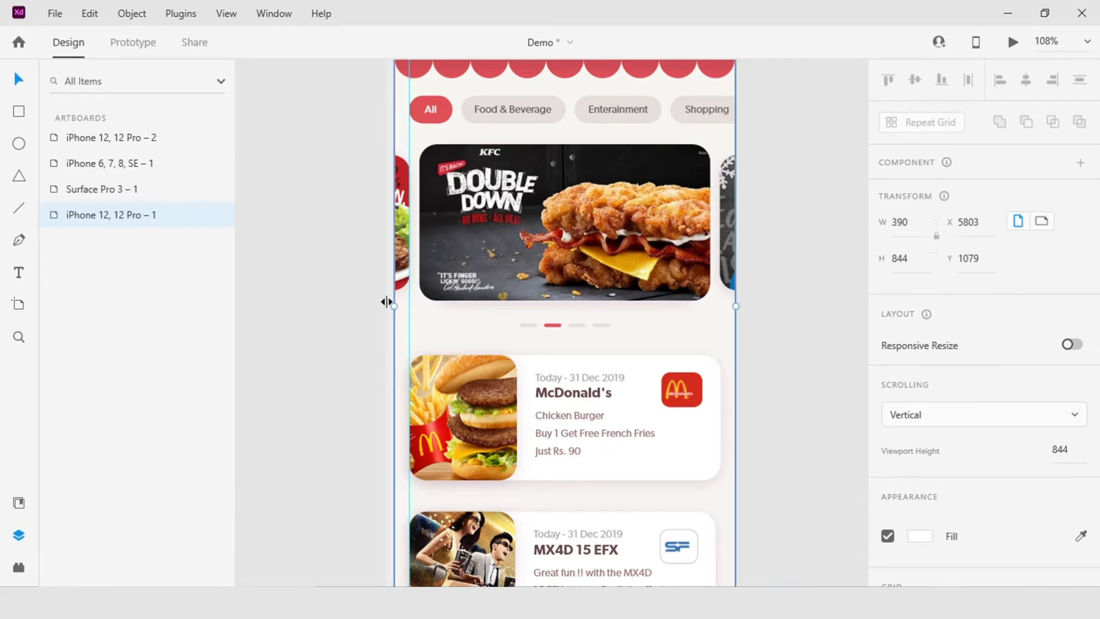
drag(392, 303, 719, 318)
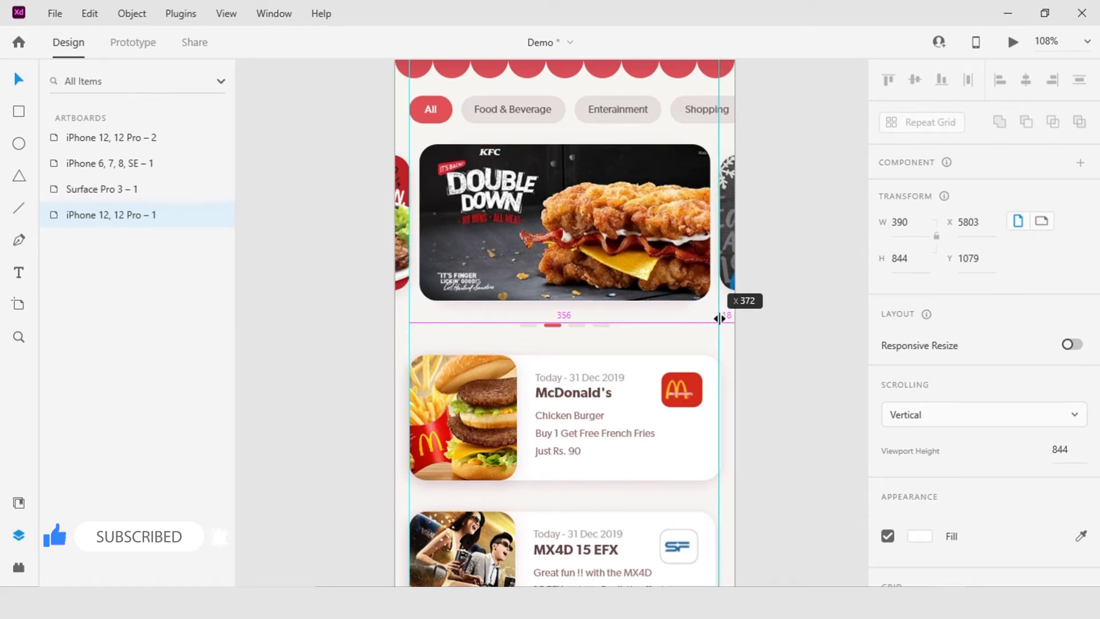
drag(719, 319, 719, 319)
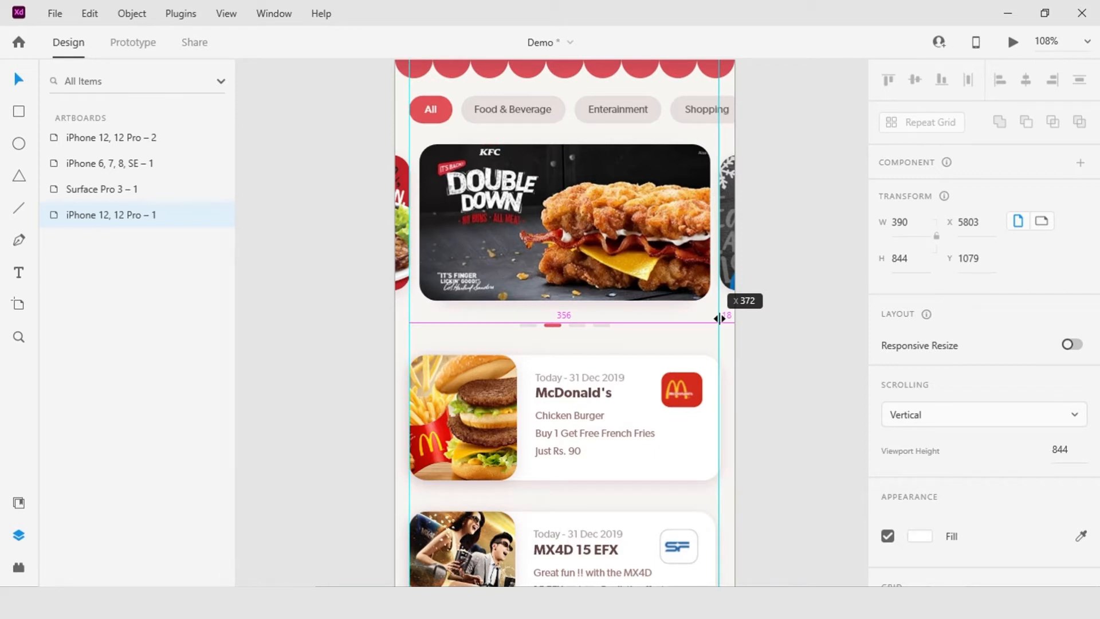
drag(719, 319, 716, 317)
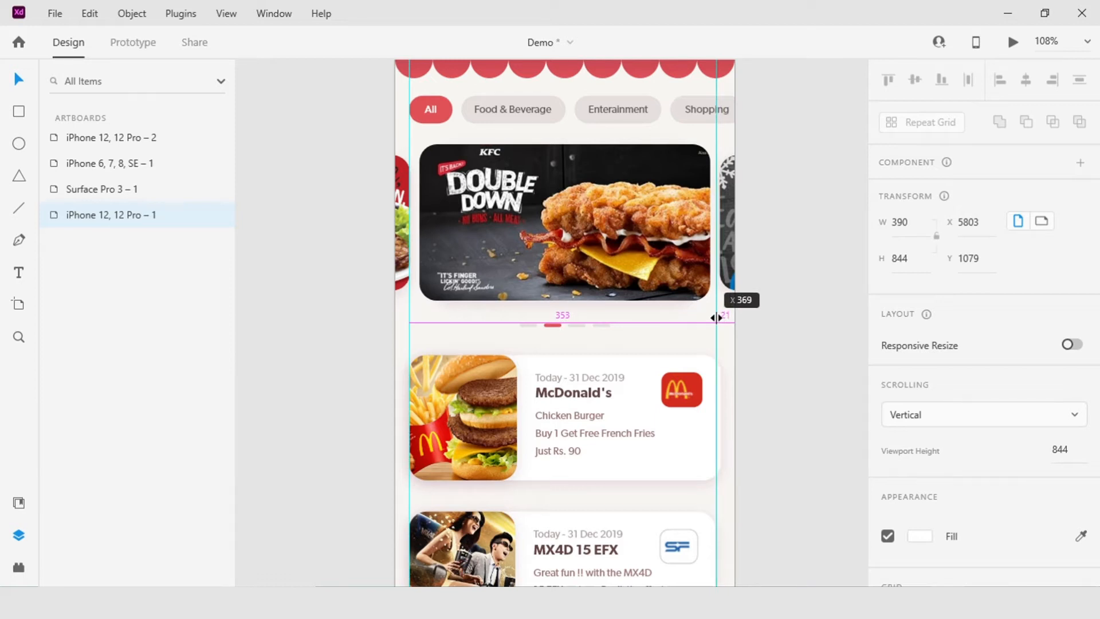
mouse_move(716, 318)
mouse_down()
mouse_move(704, 318)
mouse_move(720, 315)
mouse_up()
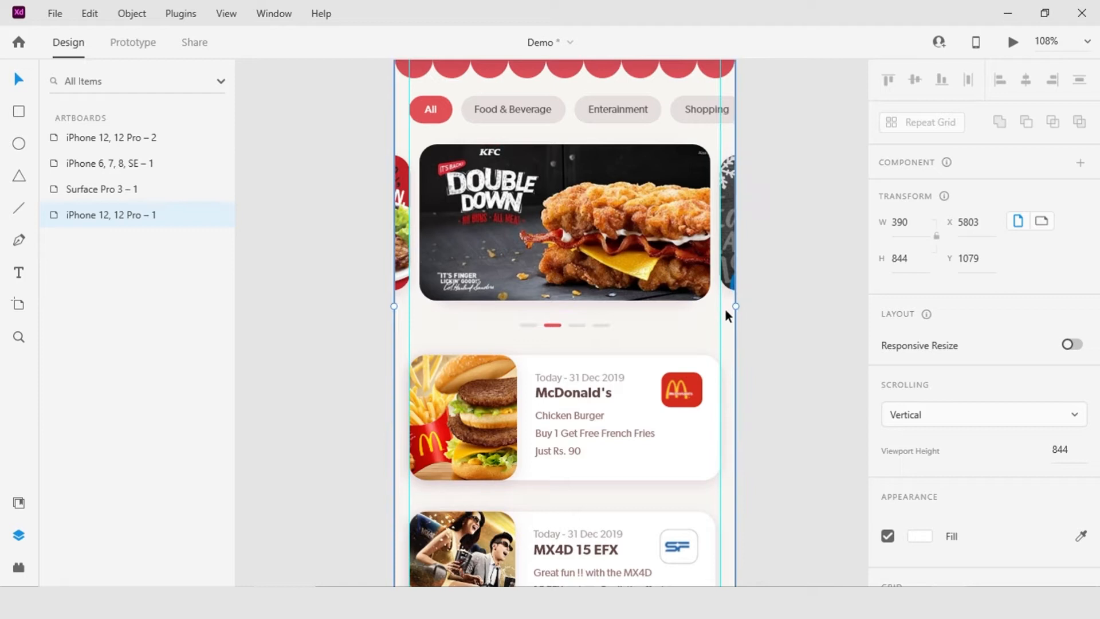
Add a second horizontal guide at about Y 759, along the upper edge of the artboard's bottom navigation bar
drag(775, 194, 748, 349)
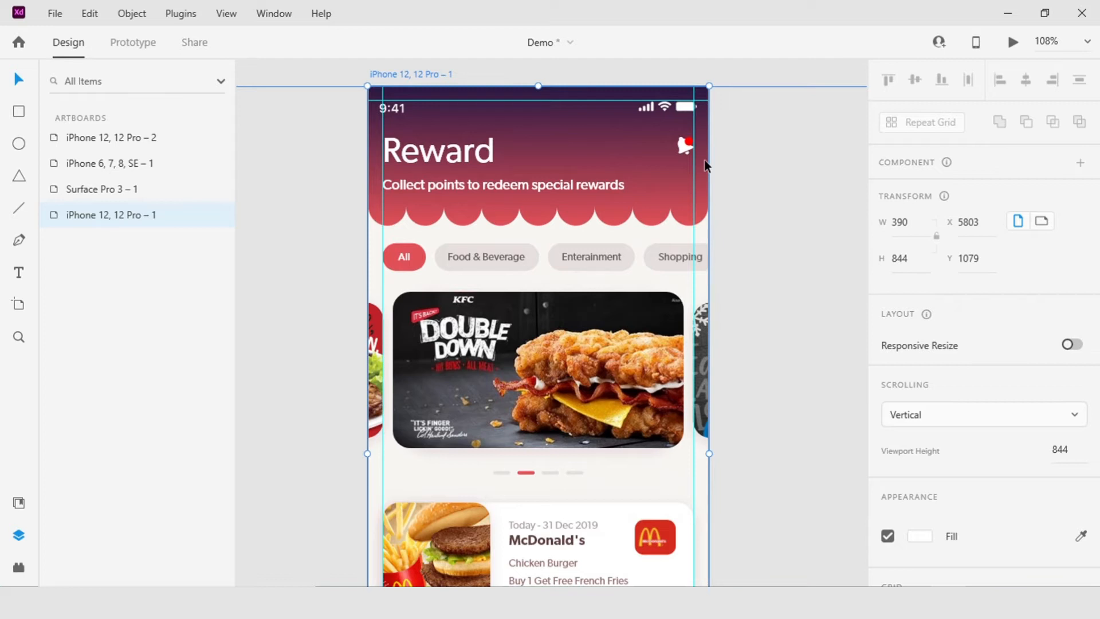
drag(592, 84, 612, 417)
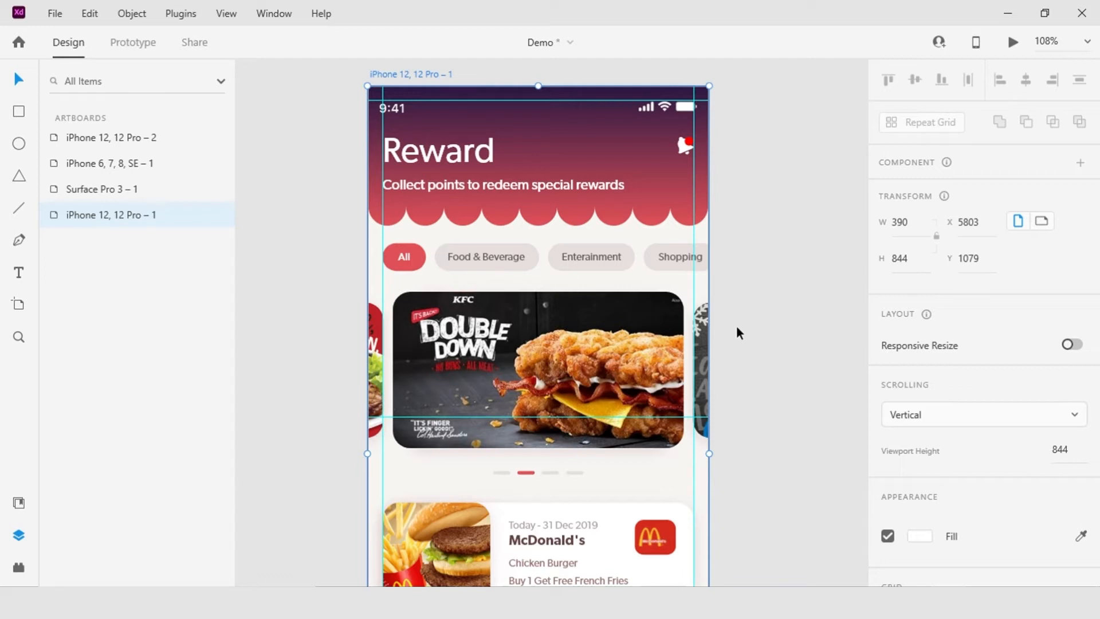
drag(743, 330, 746, 140)
drag(729, 255, 724, 189)
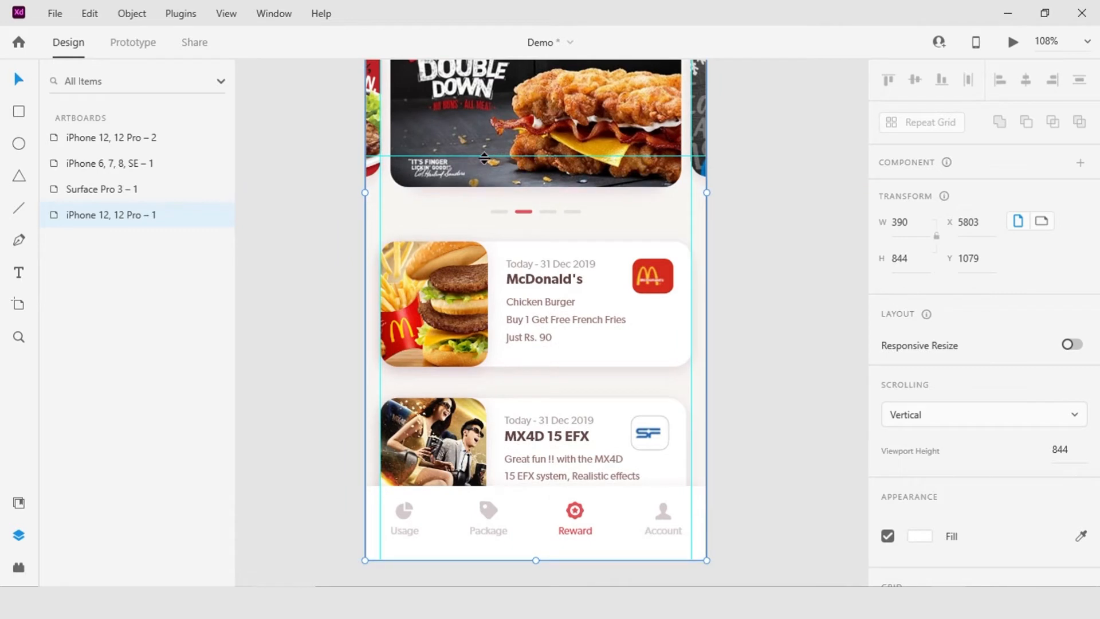
drag(483, 156, 467, 487)
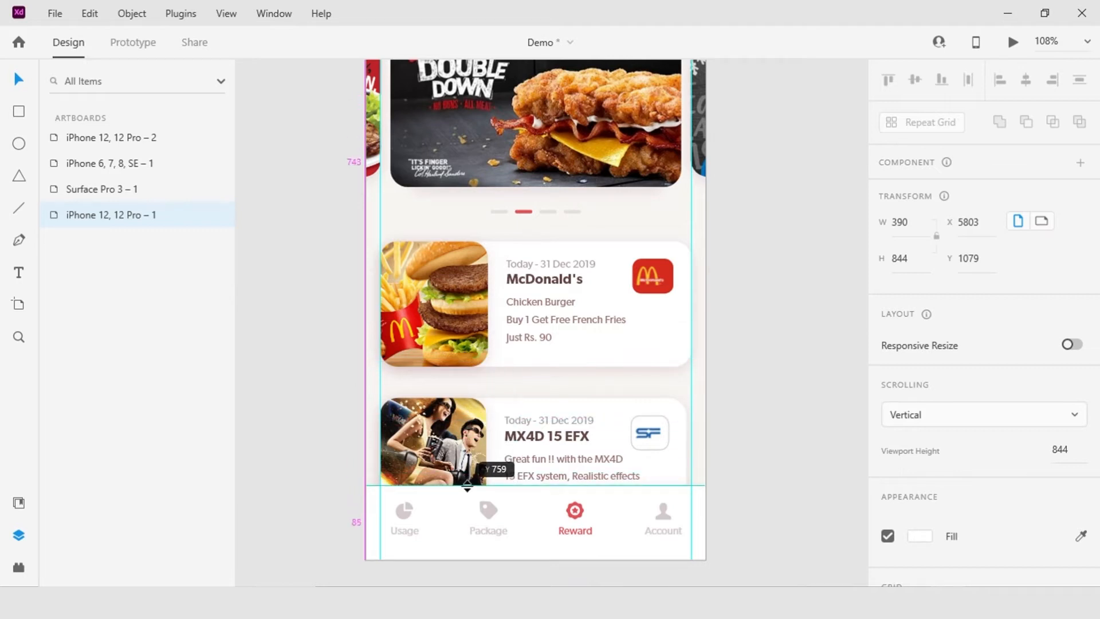
drag(467, 487, 467, 487)
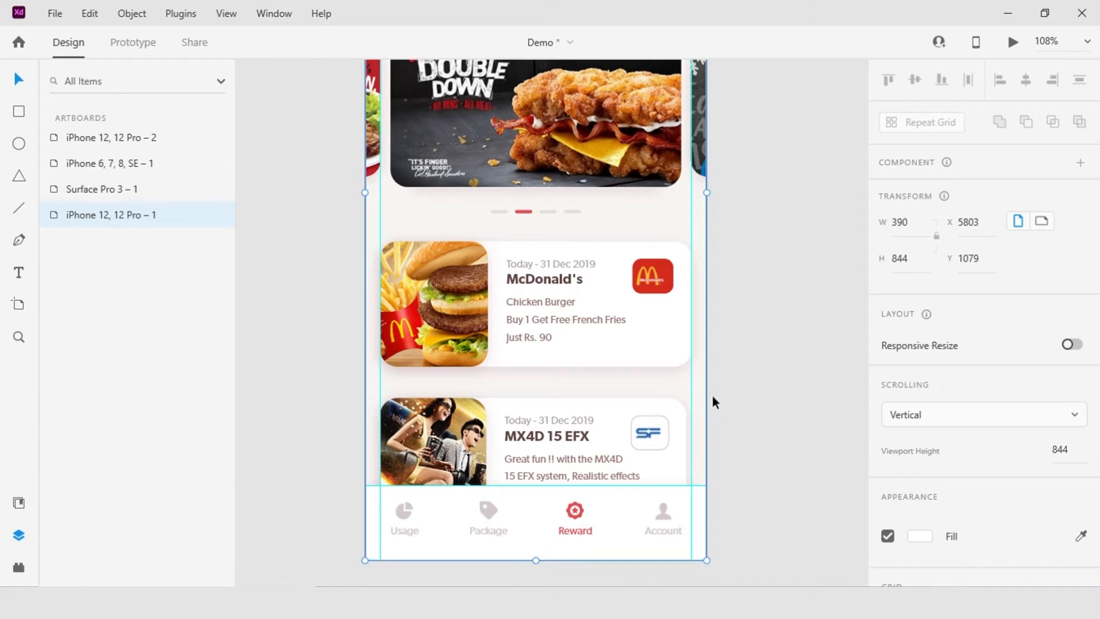
Copy all guides from the iPhone 12, 12 Pro – 1 artboard
scroll(766, 380, down, 3)
drag(825, 321, 729, 377)
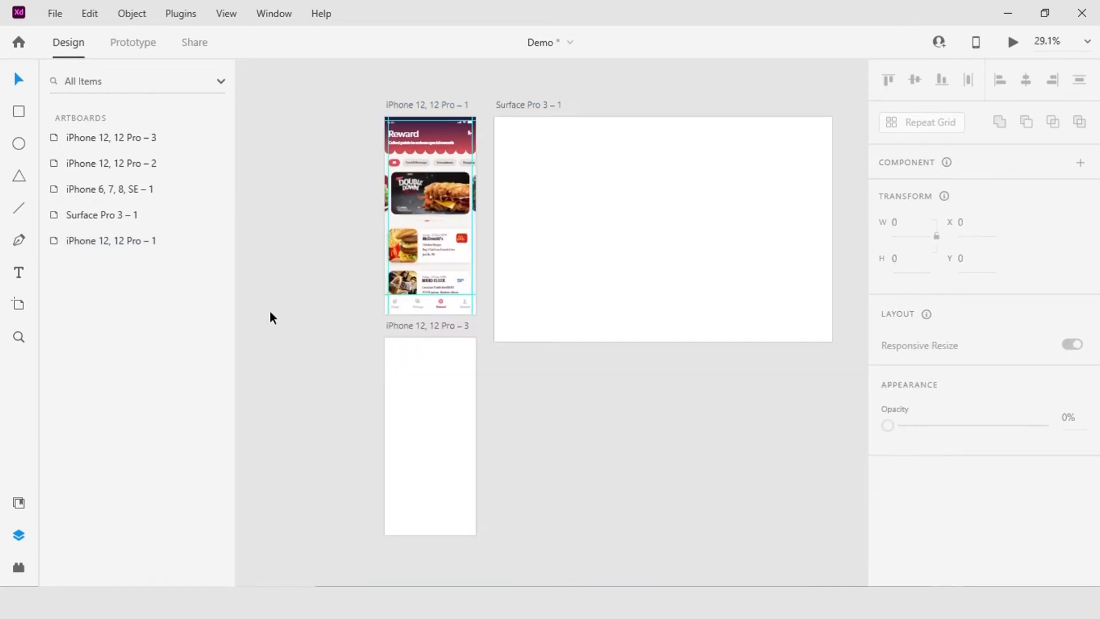
click(433, 107)
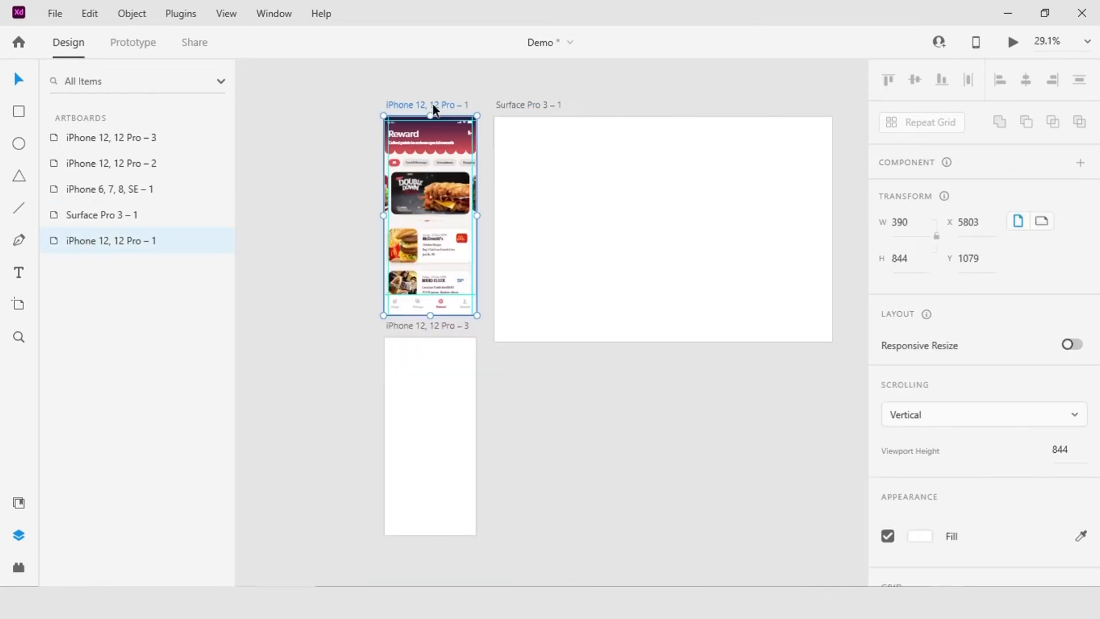
click(234, 14)
mouse_move(297, 248)
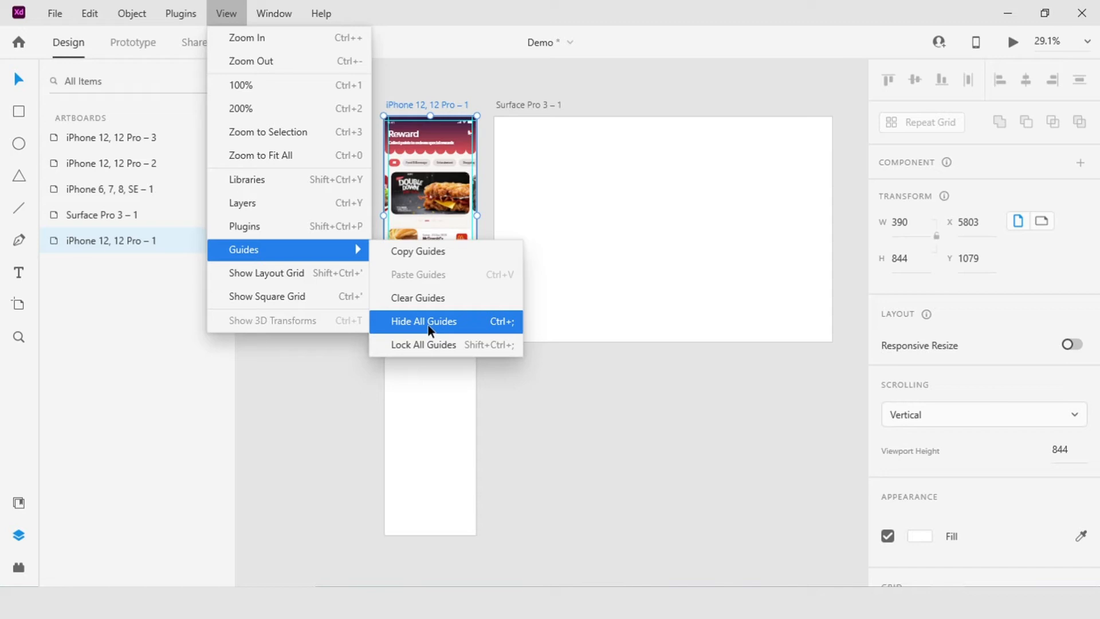
click(431, 252)
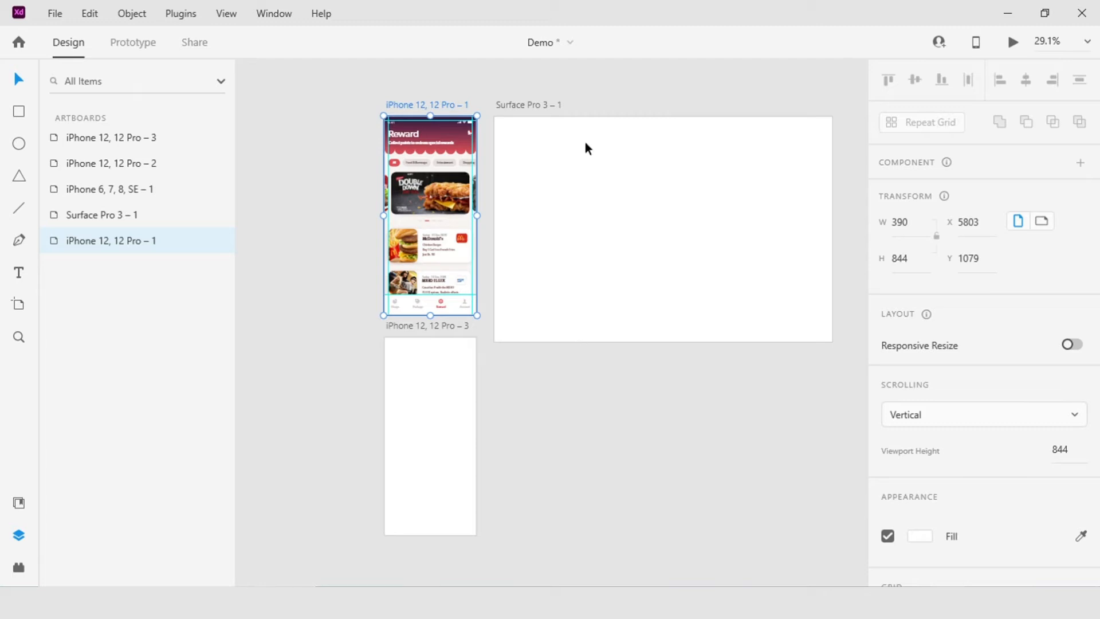
Paste the copied guides onto both the Surface Pro 3 – 1 and iPhone 12, 12 Pro – 3 artboards
click(542, 105)
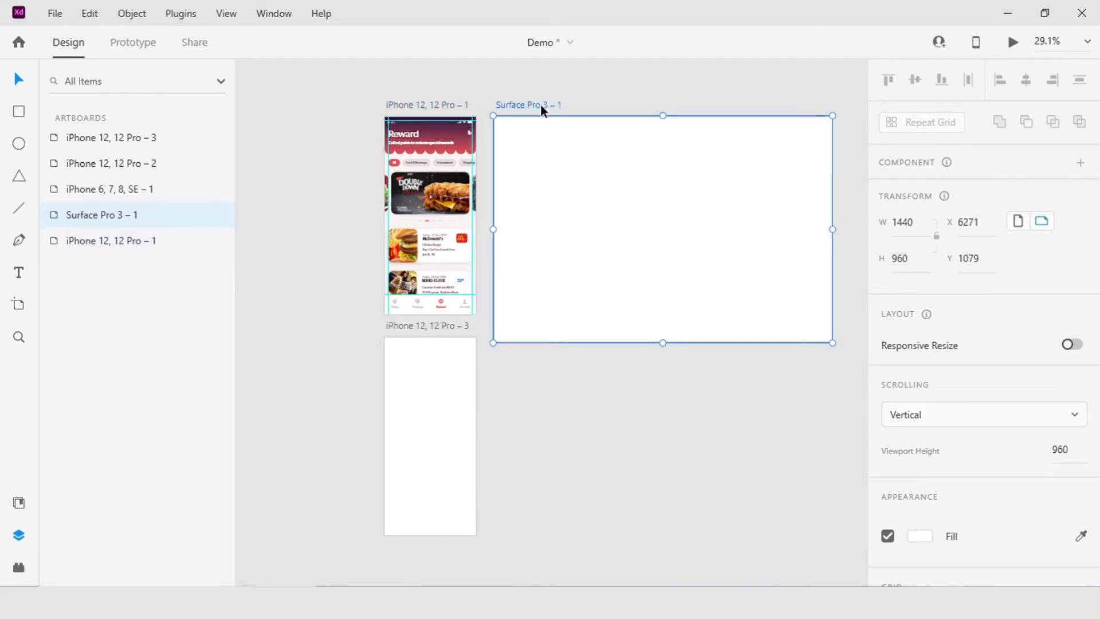
shift+click(439, 325)
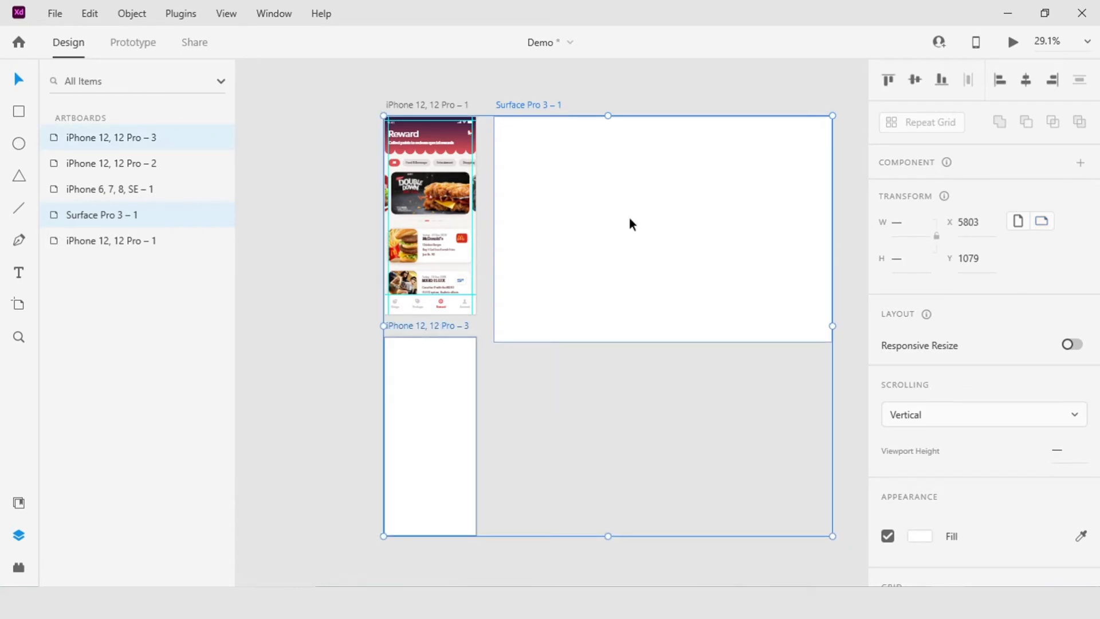
click(228, 14)
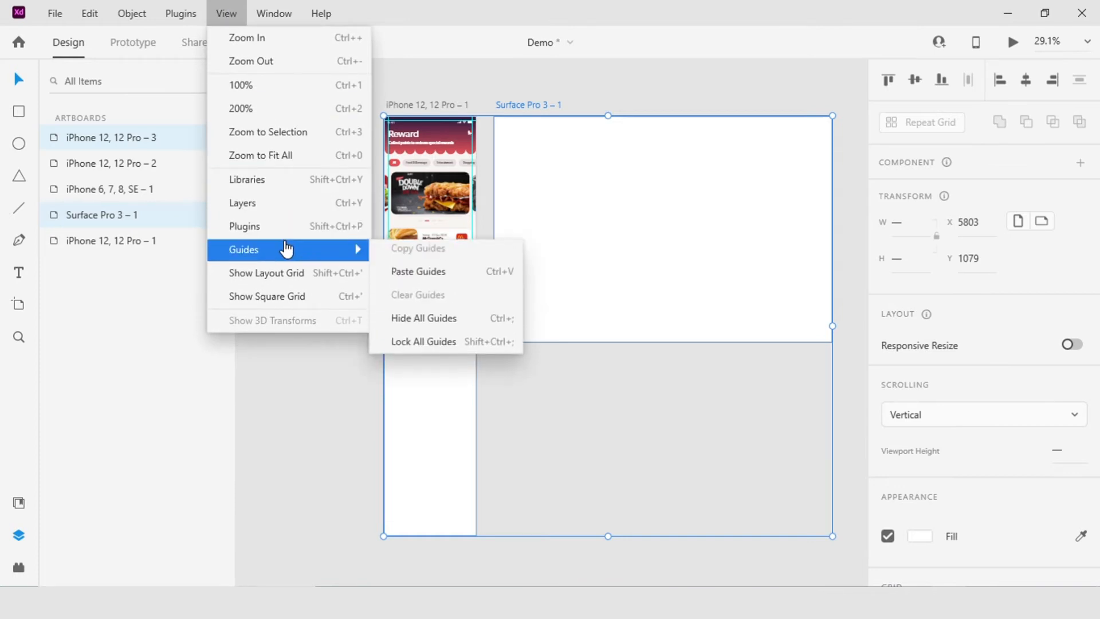
click(498, 285)
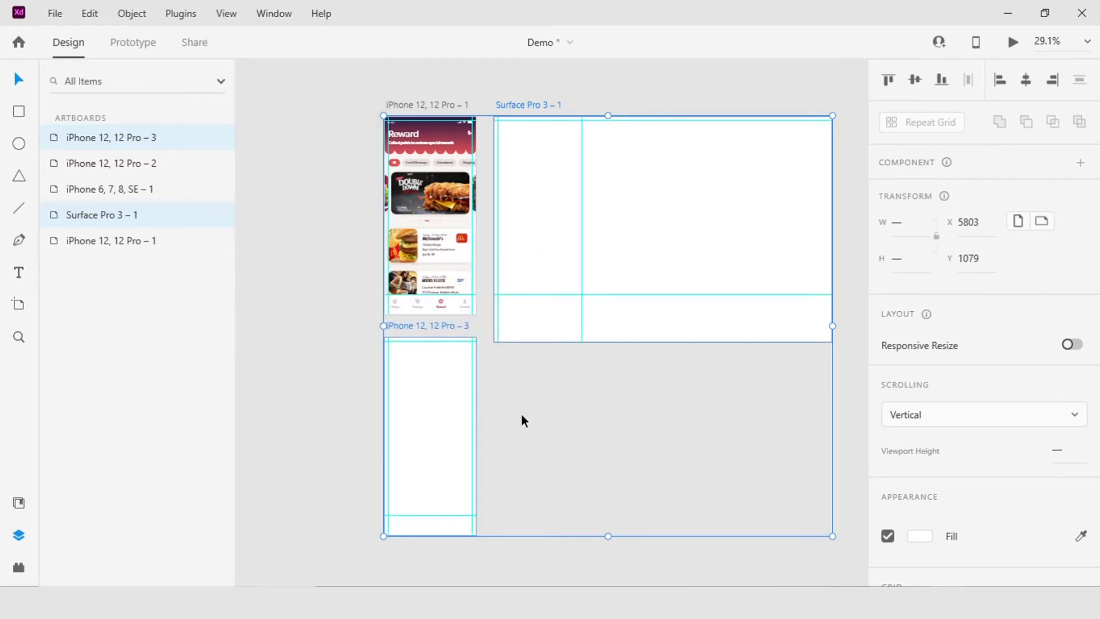
Remove the inner vertical guide from the Surface Pro 3 – 1 artboard, keeping the left margin guide
scroll(450, 450, up, 5)
key(alt+v)
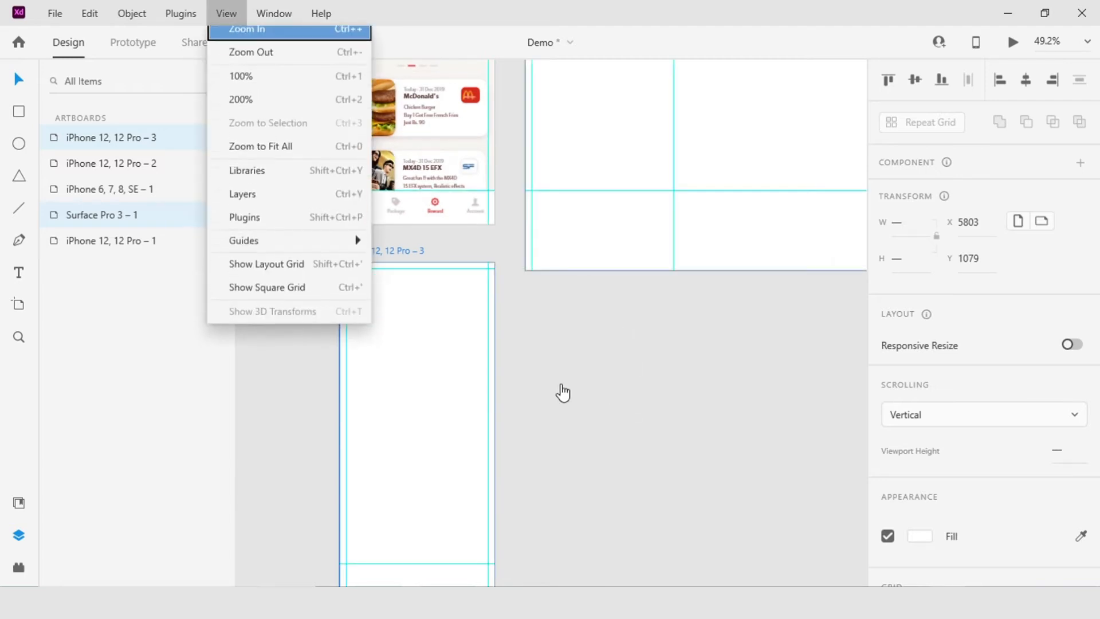
key(space)
click(565, 381)
drag(597, 378, 569, 234)
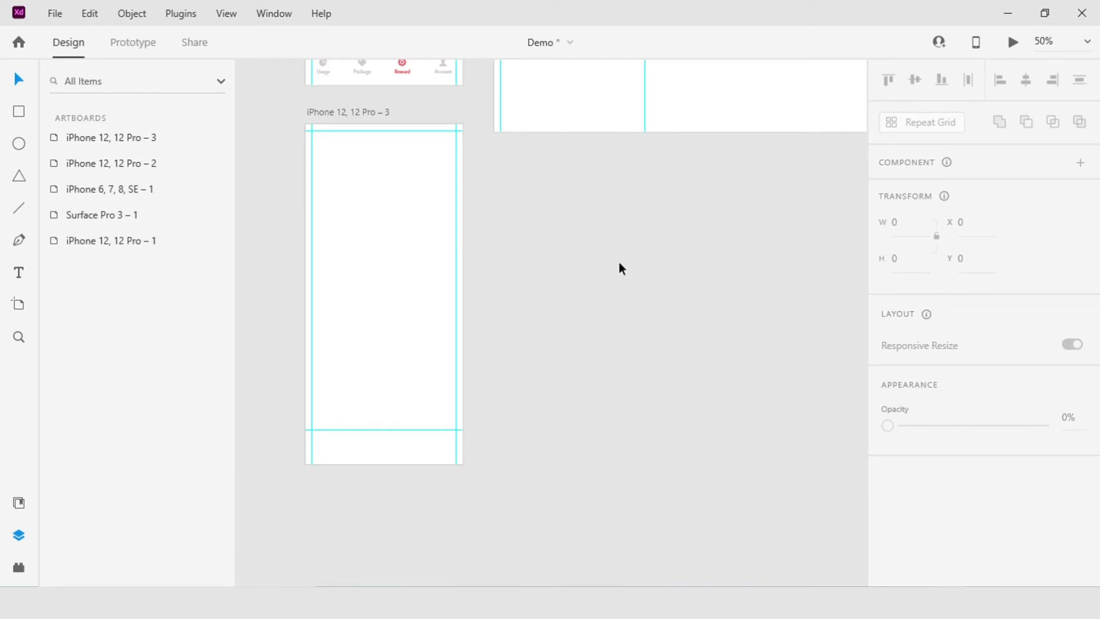
scroll(621, 260, up, 6)
scroll(620, 259, right, 2)
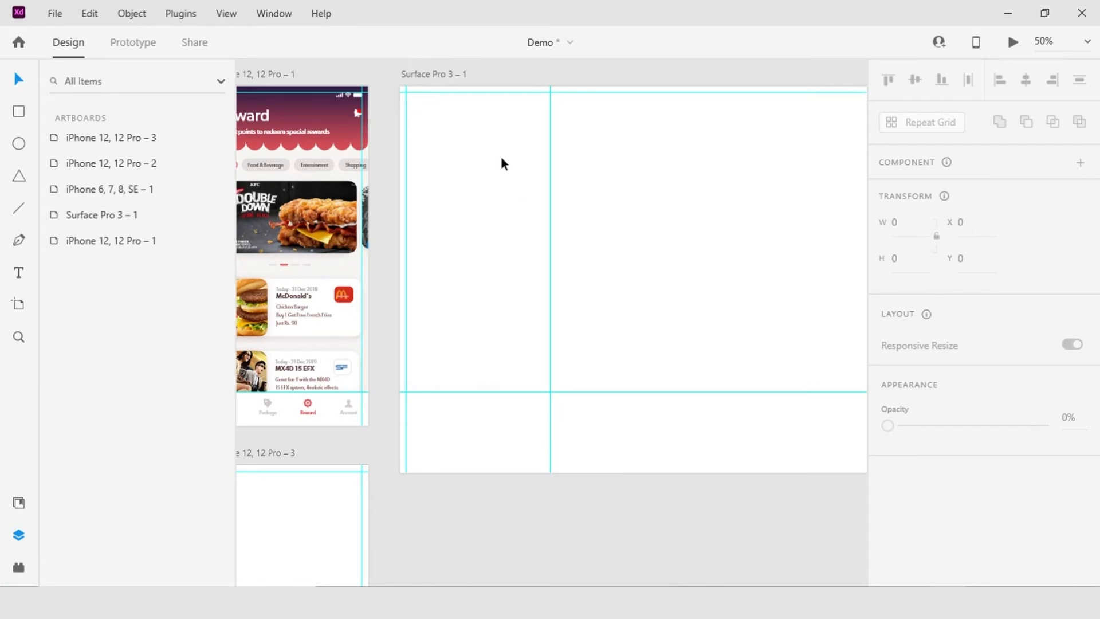
drag(548, 211, 229, 213)
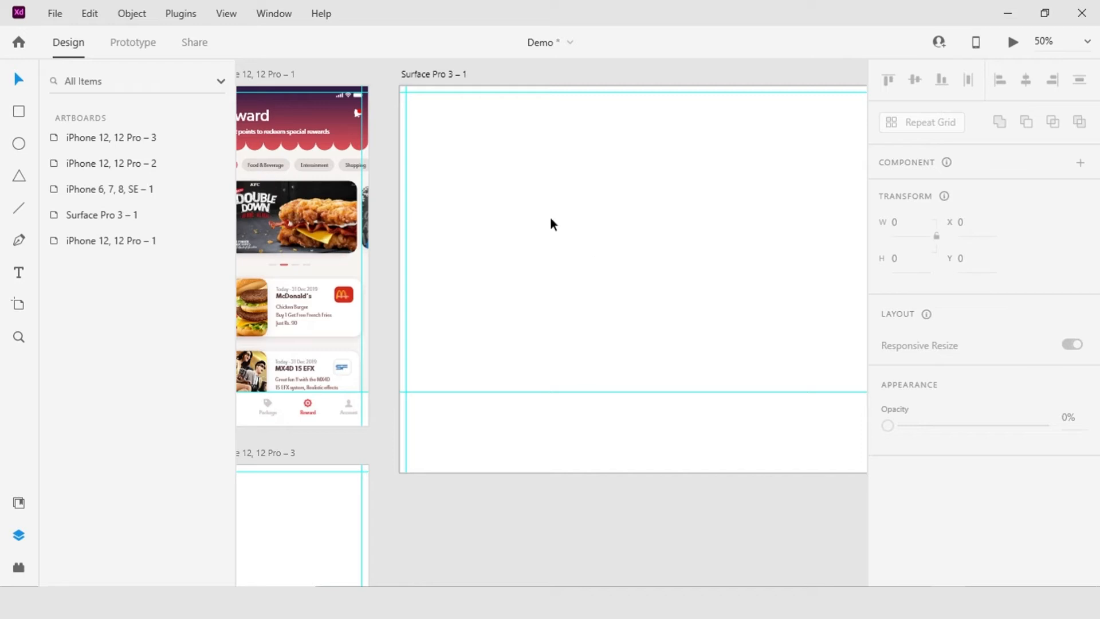
scroll(550, 223, up, 2)
scroll(550, 223, down, 4)
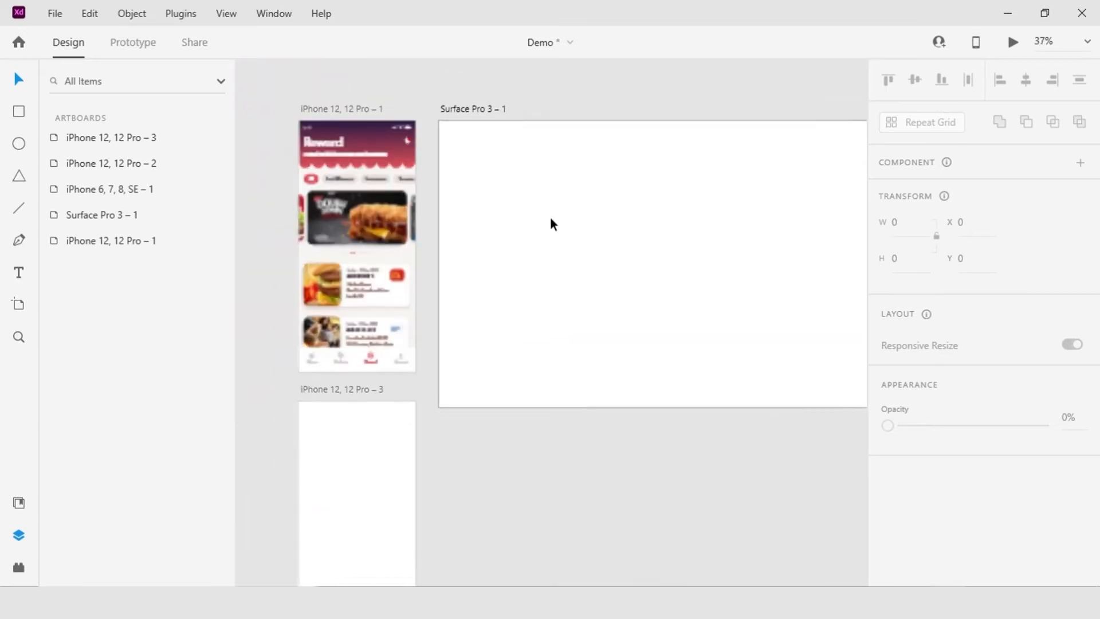
scroll(552, 222, down, 3)
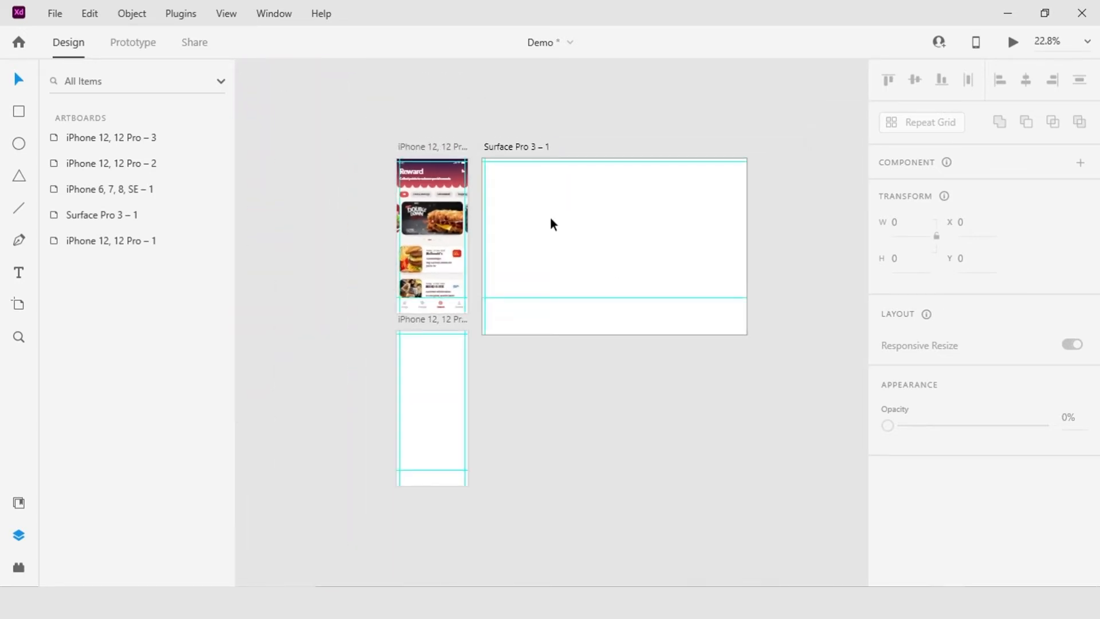
scroll(613, 372, down, 1)
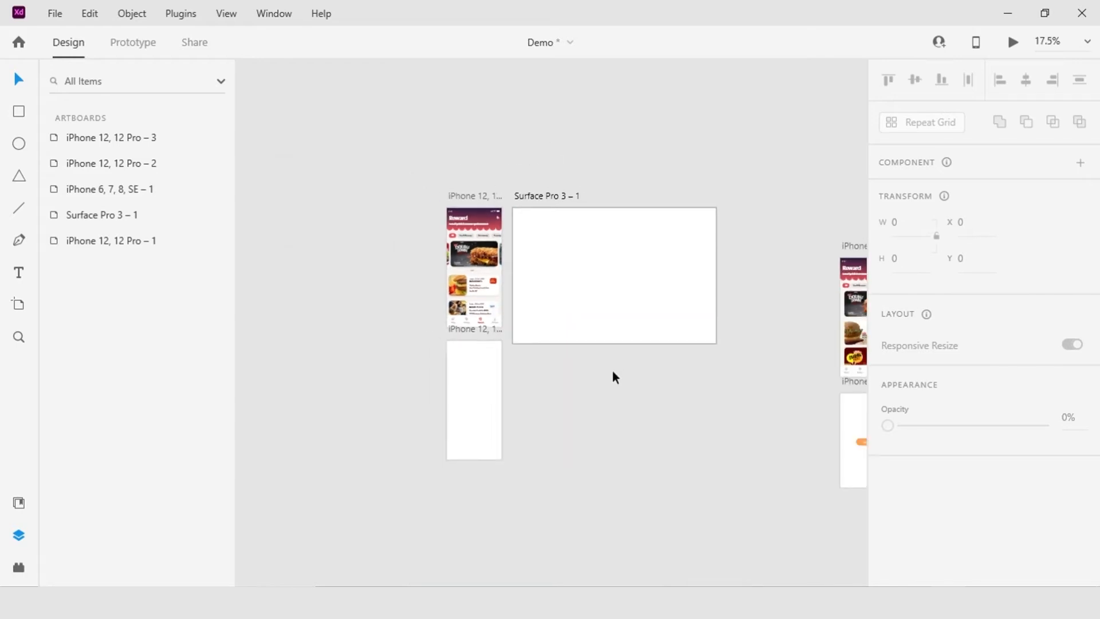
drag(553, 373, 586, 370)
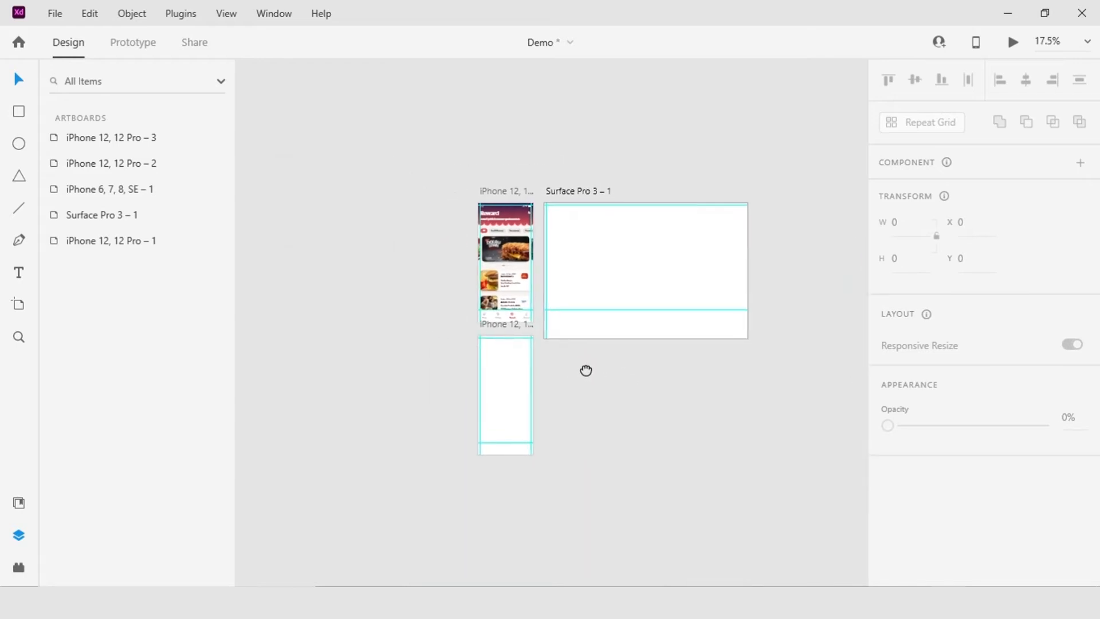
scroll(578, 367, down, 1)
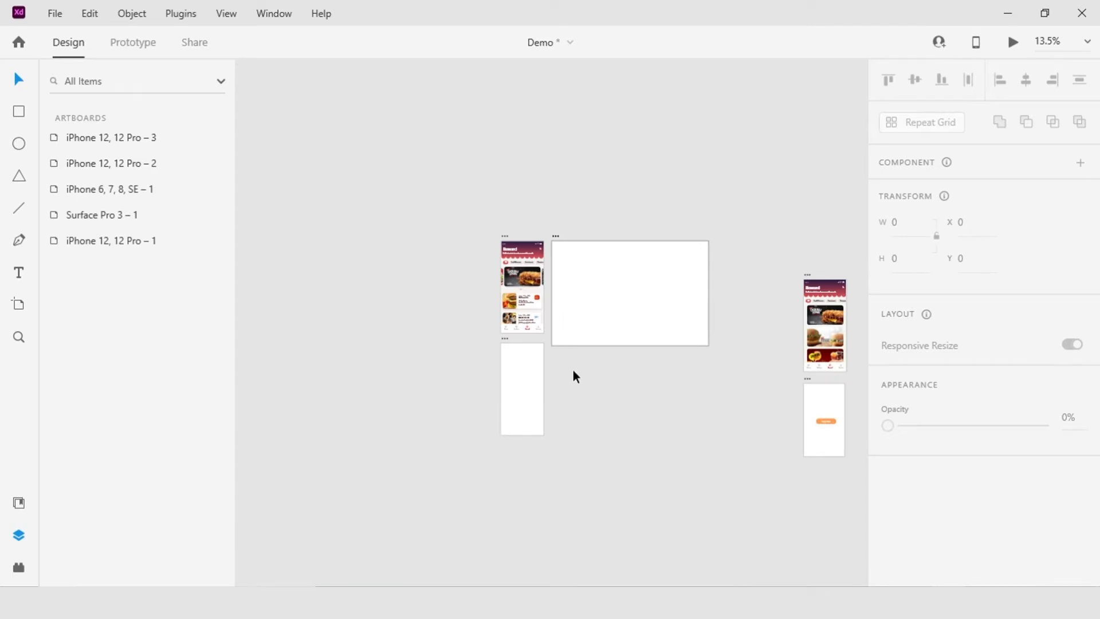
drag(569, 369, 688, 388)
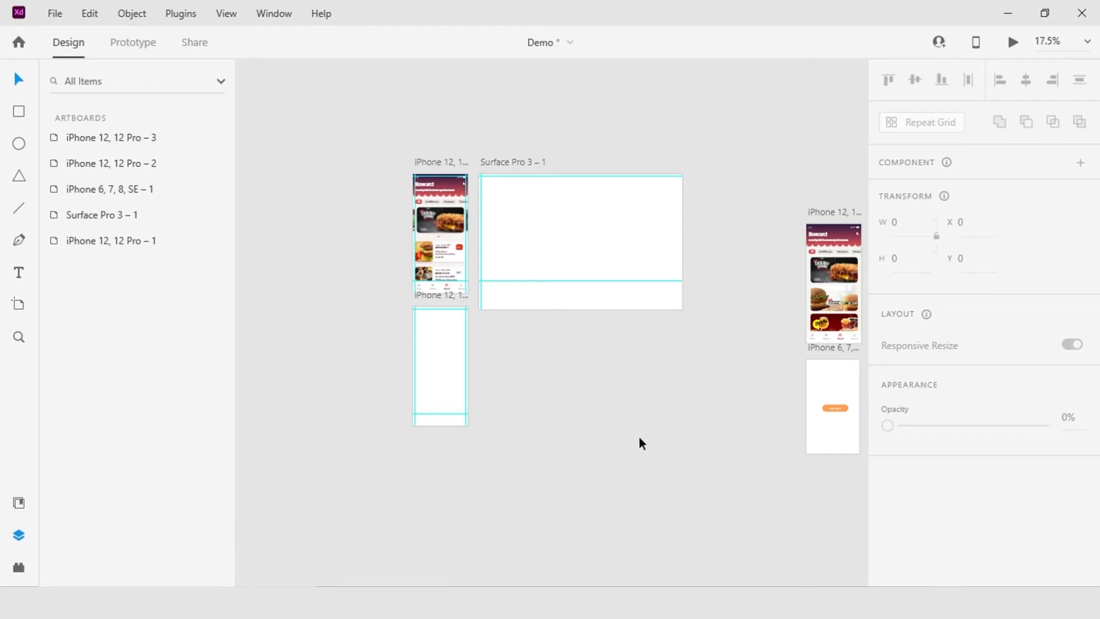
drag(636, 464, 681, 481)
scroll(496, 399, up, 4)
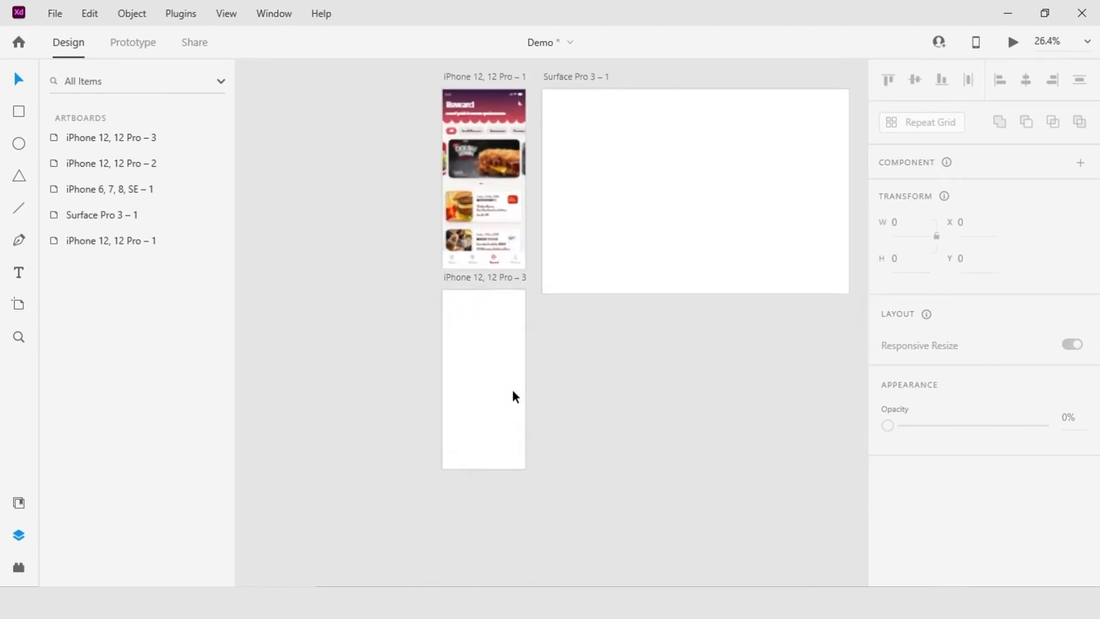
Hide all guides on the iPhone 12, 12 Pro – 1 artboard
drag(638, 358, 630, 538)
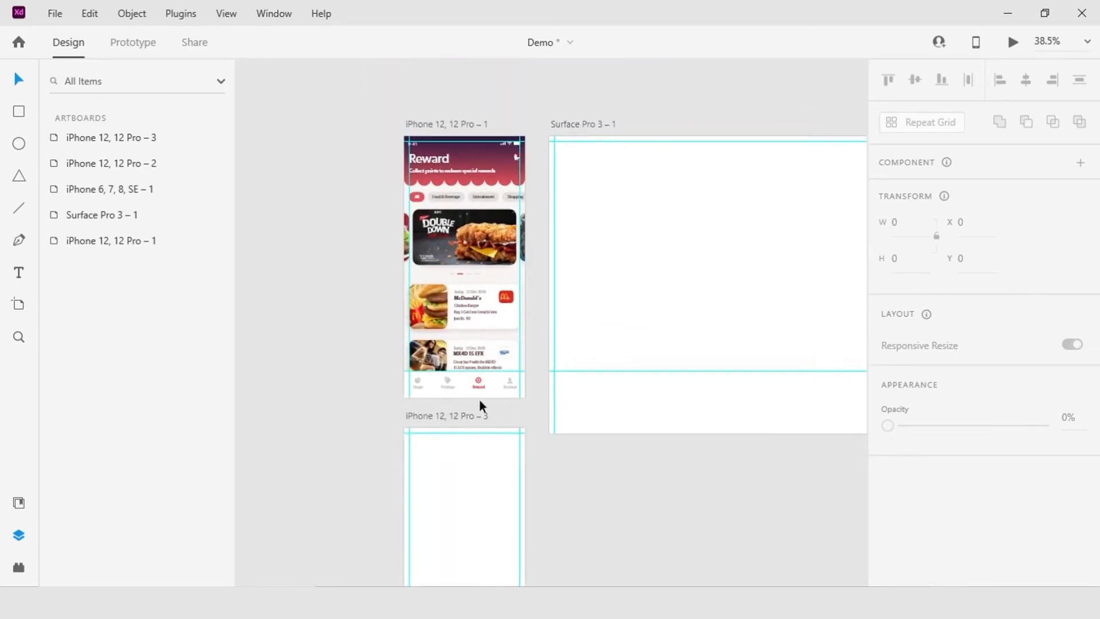
scroll(461, 397, up, 2)
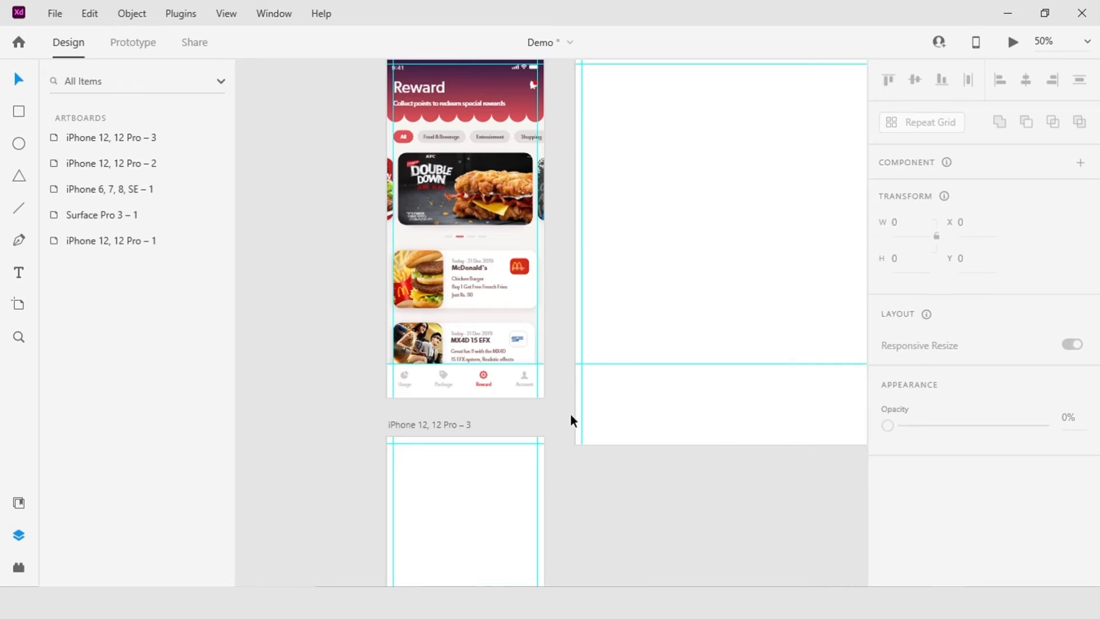
drag(498, 412, 462, 454)
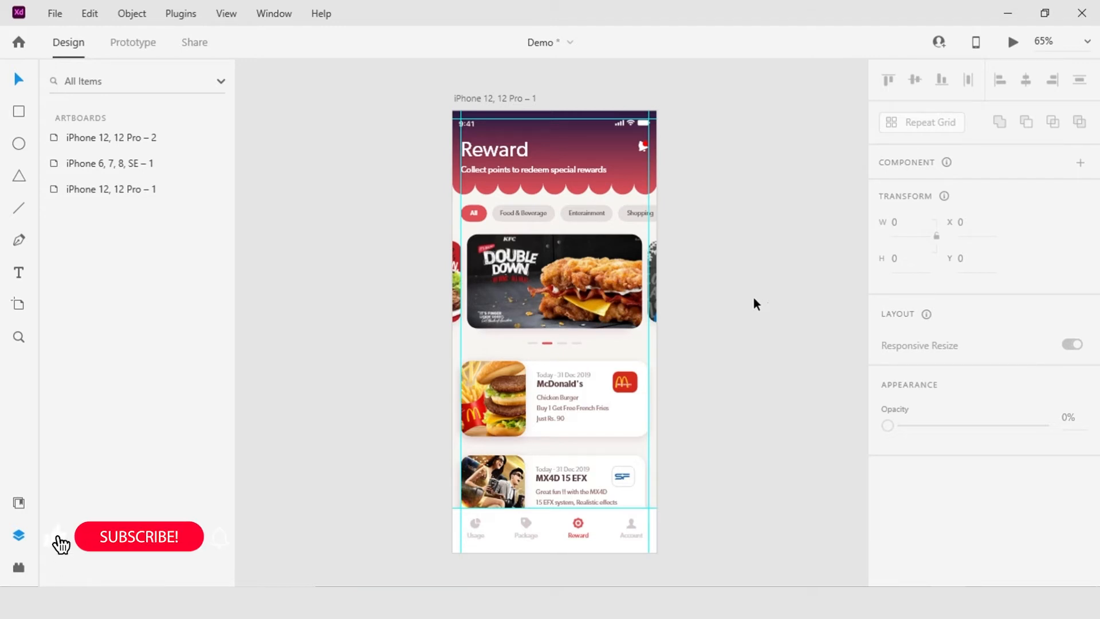
key(ctrl+;)
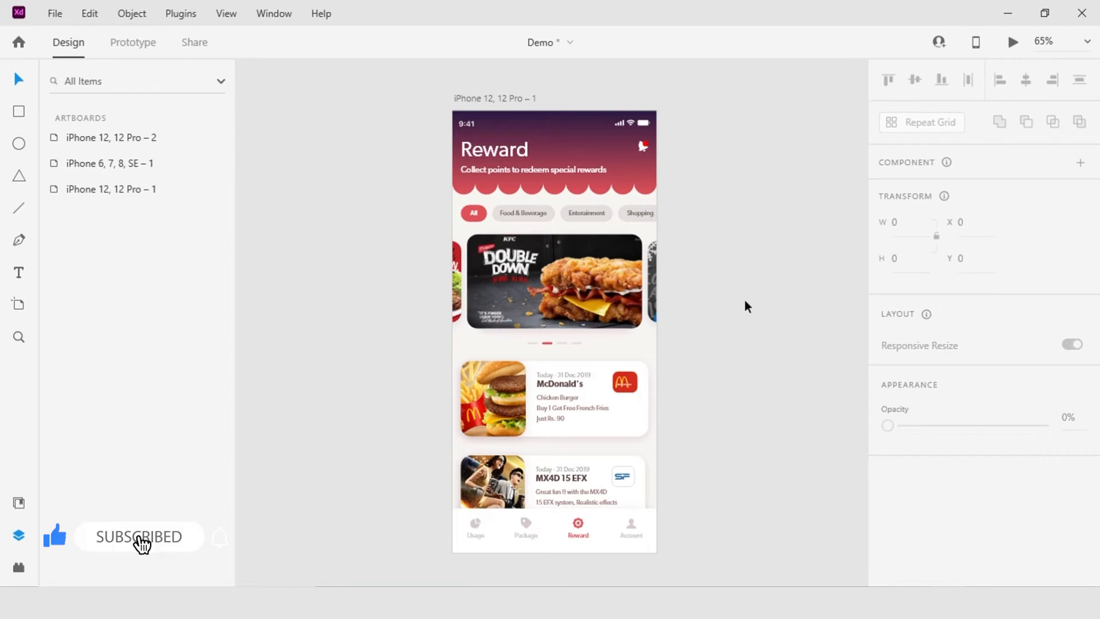
Turn on the layout grid for the iPhone 12, 12 Pro – 1 artboard
click(488, 98)
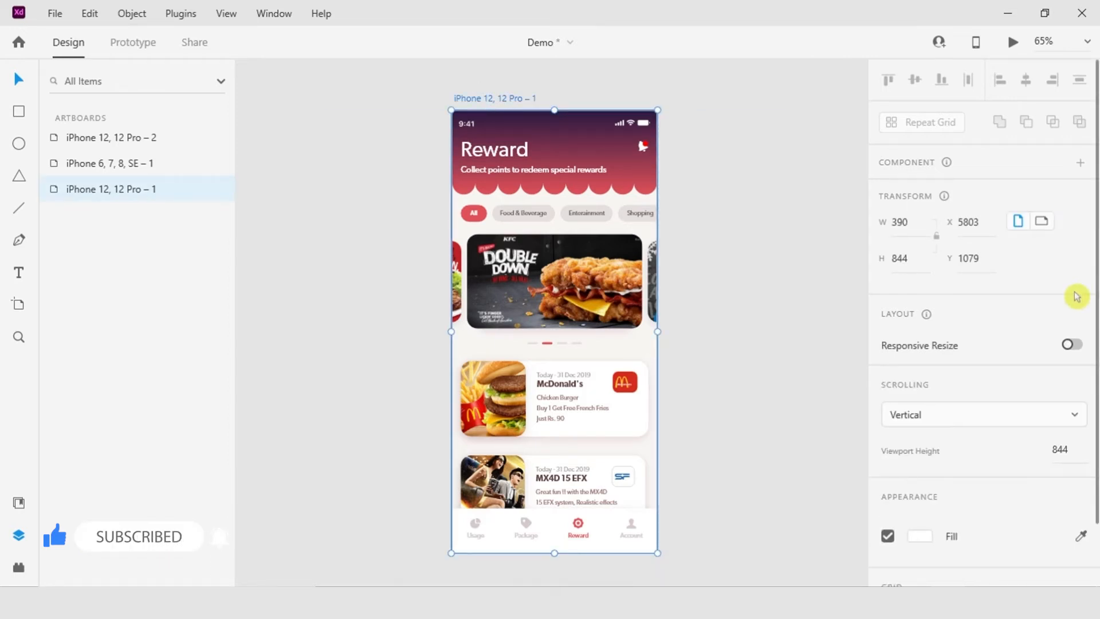
scroll(1071, 297, down, 1)
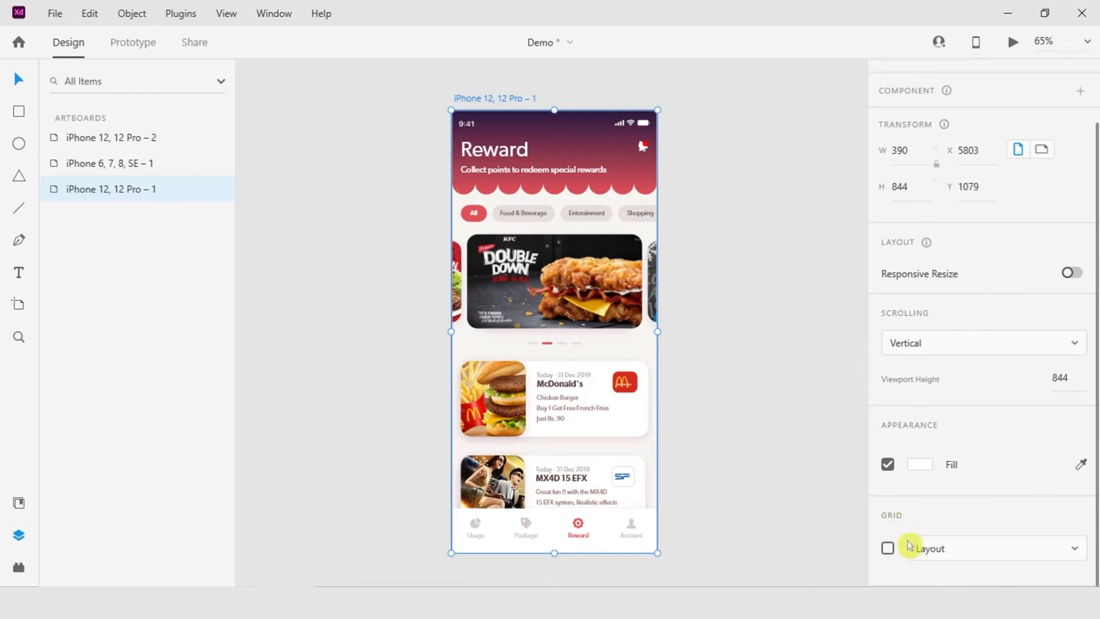
click(887, 550)
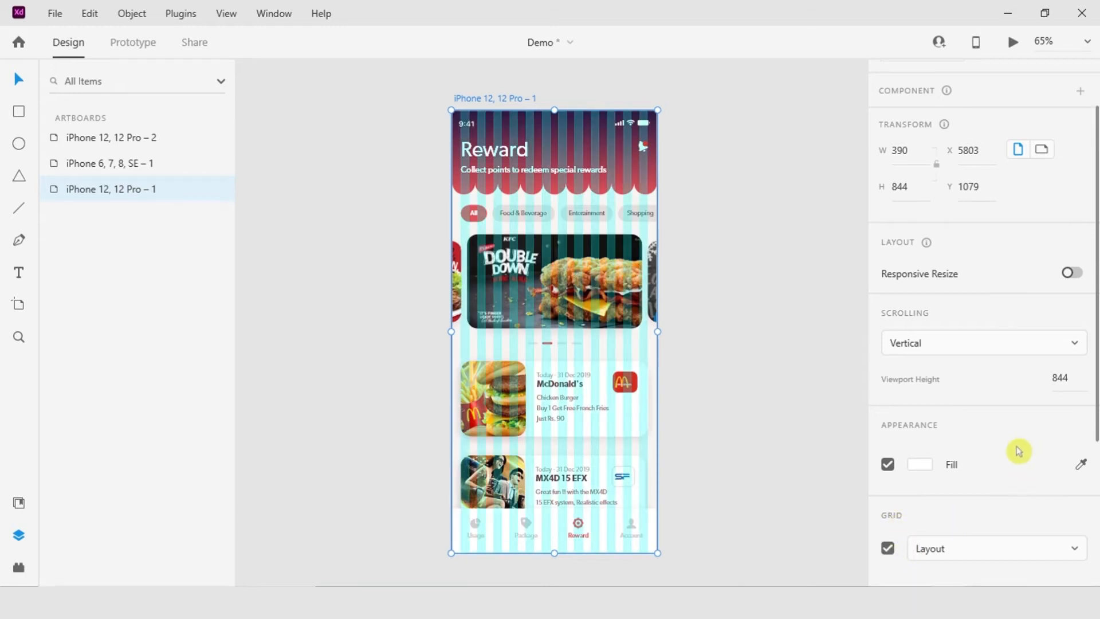
Set the layout grid's gutter width to 20
scroll(998, 448, down, 2)
scroll(966, 491, down, 1)
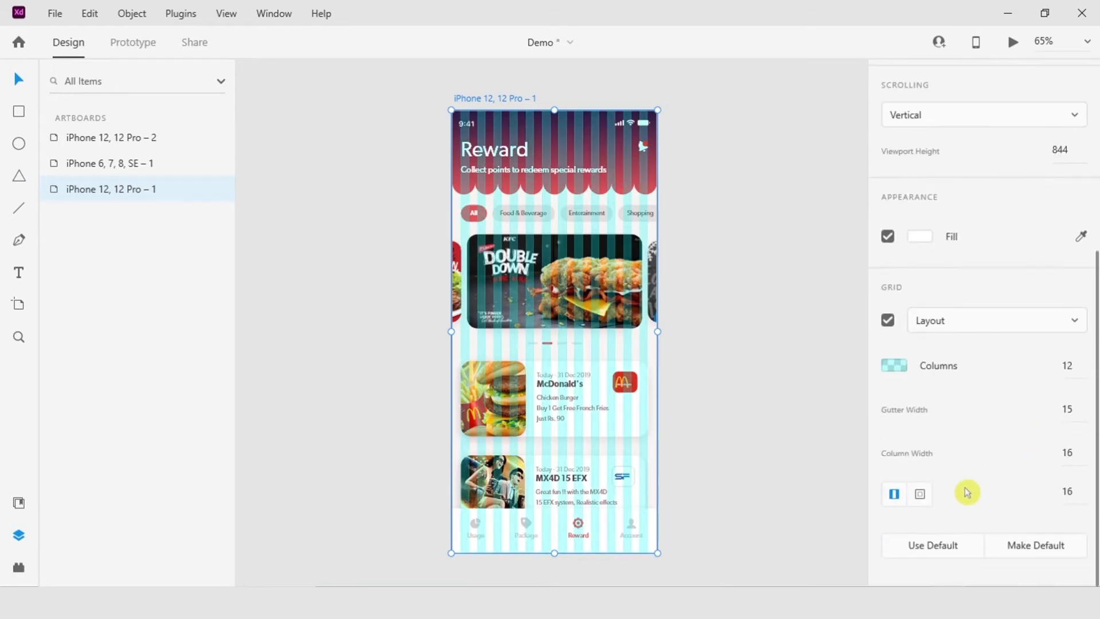
double_click(1082, 414)
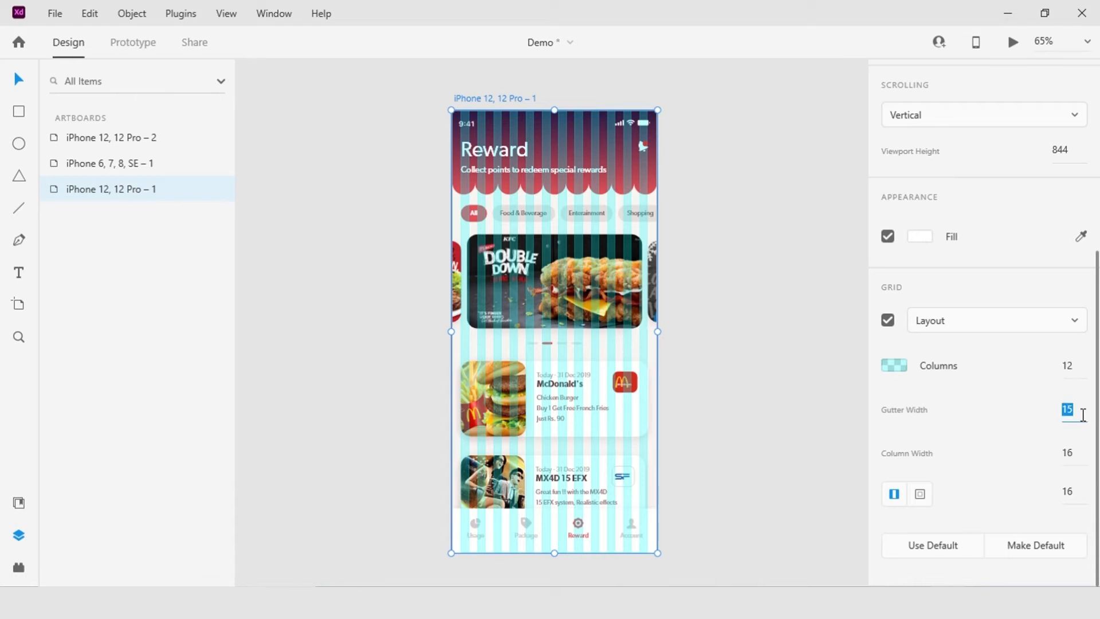
text(20)
click(1079, 451)
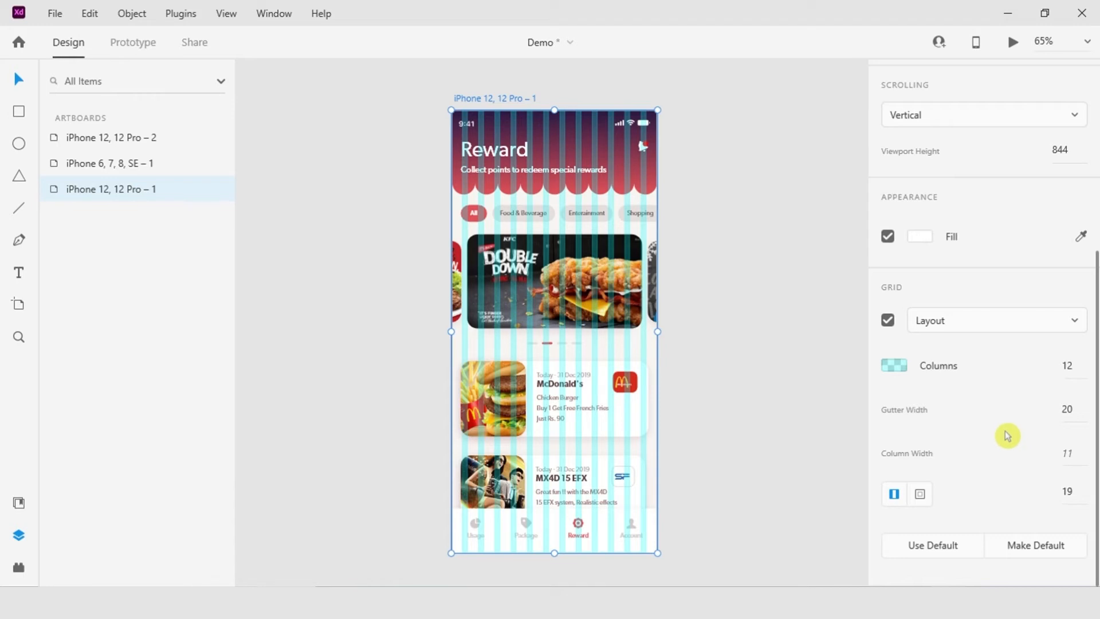
Enter 16 as the layout grid's side margin, and set the separate right margin to 16 as well
click(1075, 495)
text(16)
key(Return)
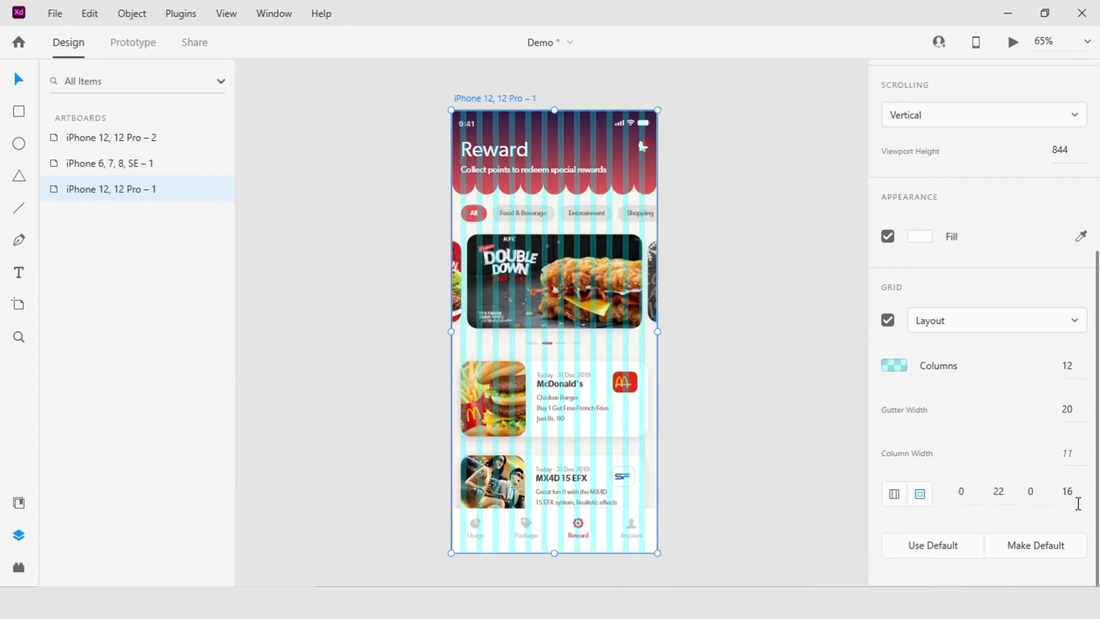
click(999, 493)
text(16)
key(Return)
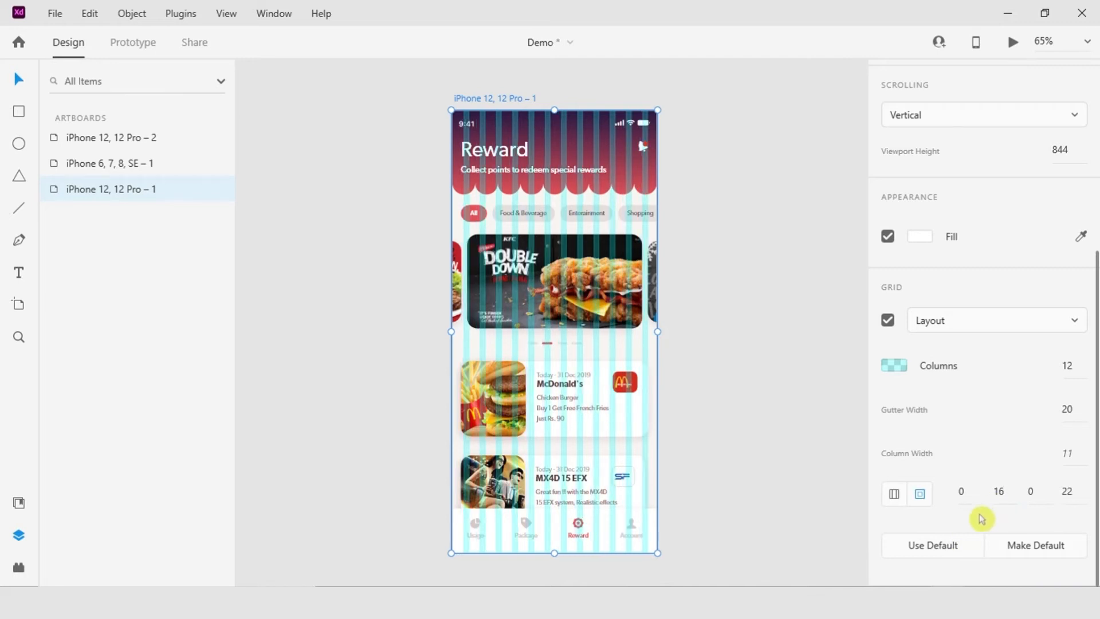
Change the layout grid's column colour to pink #EC37CE
click(894, 369)
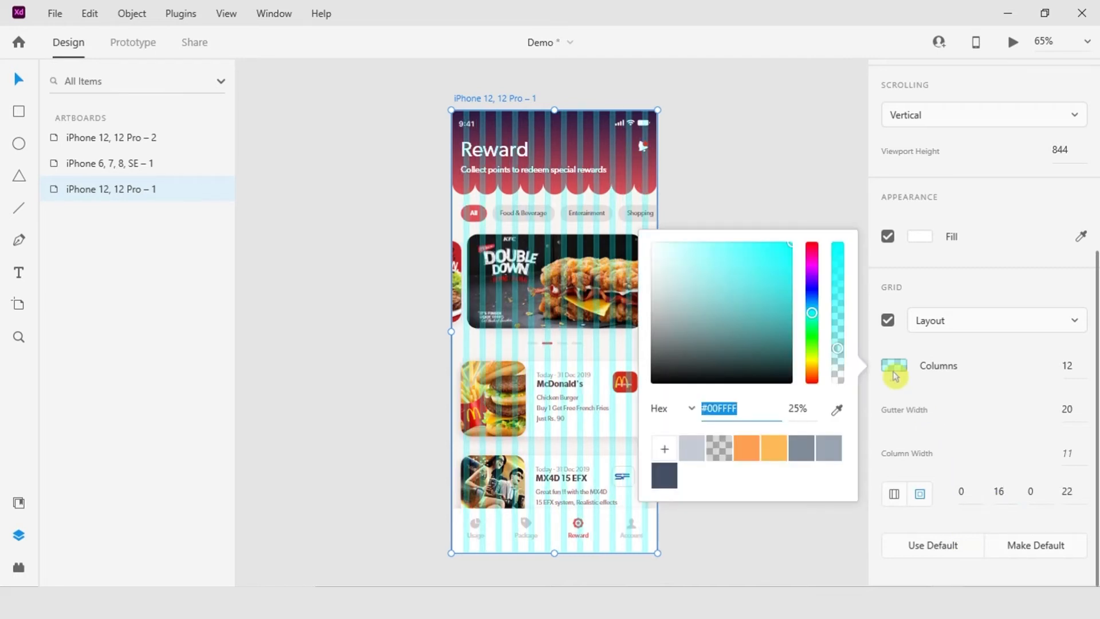
drag(811, 289, 812, 266)
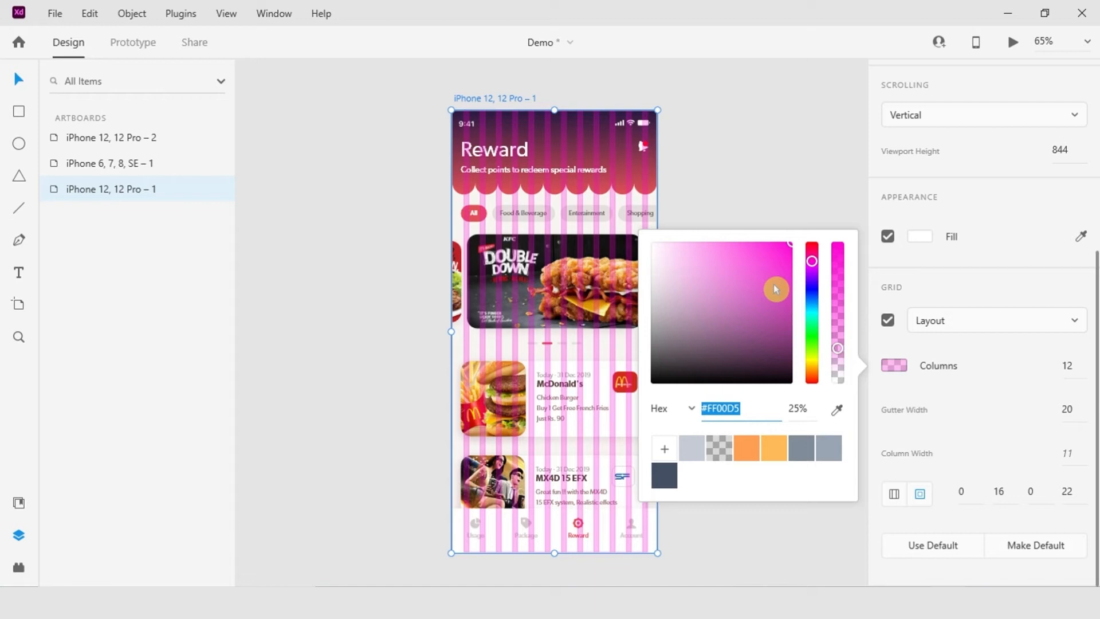
drag(768, 297, 762, 258)
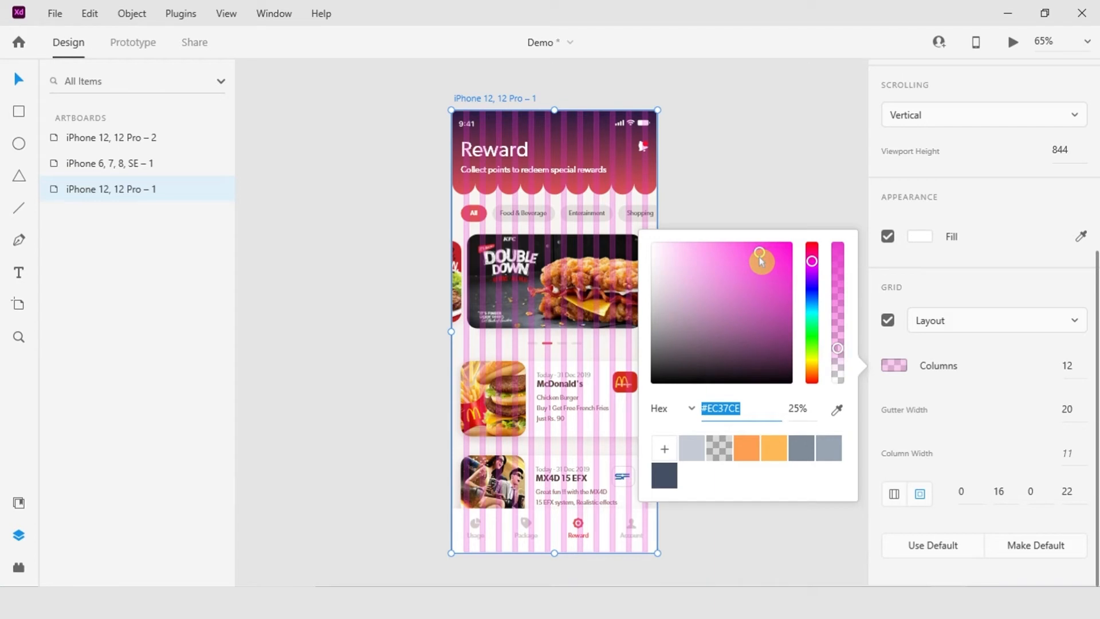
click(929, 579)
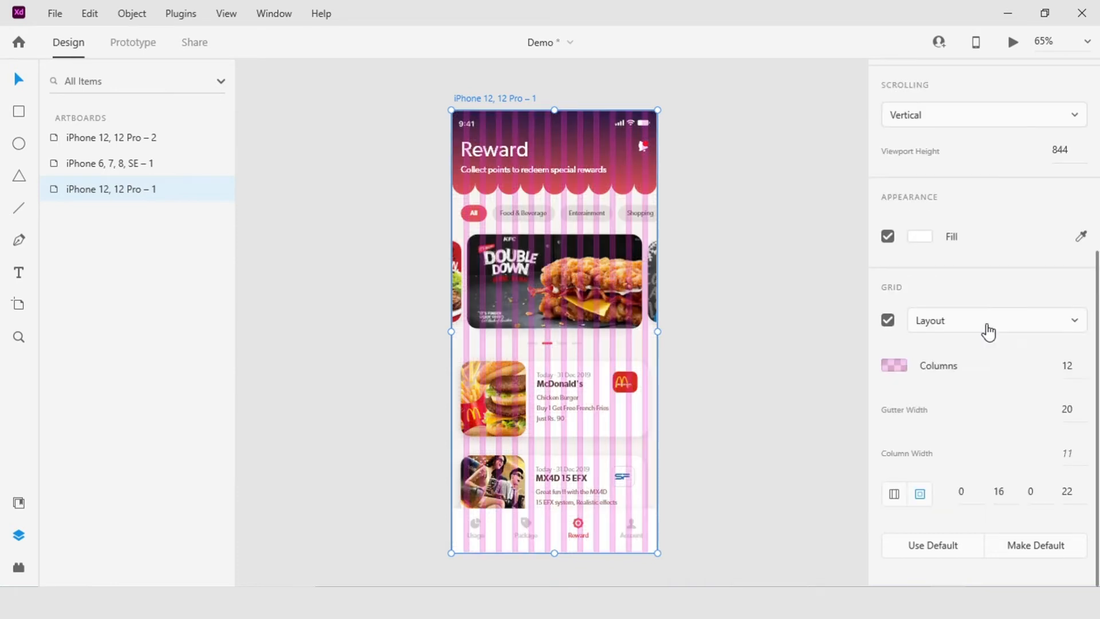
Switch the artboard's grid type to Square and set the square size to 16
click(987, 327)
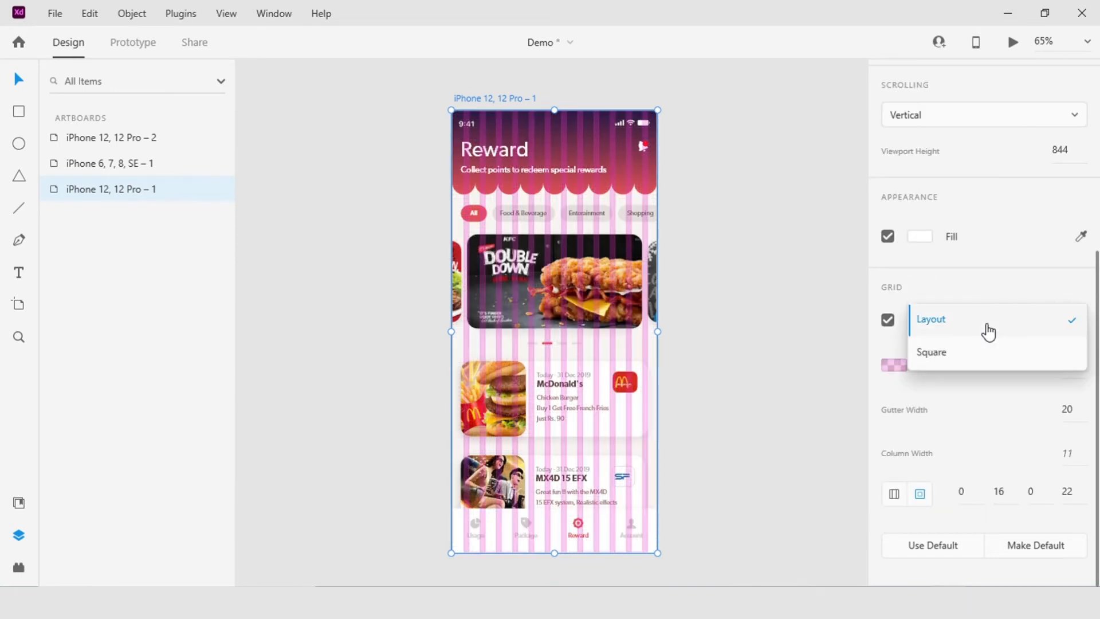
click(970, 354)
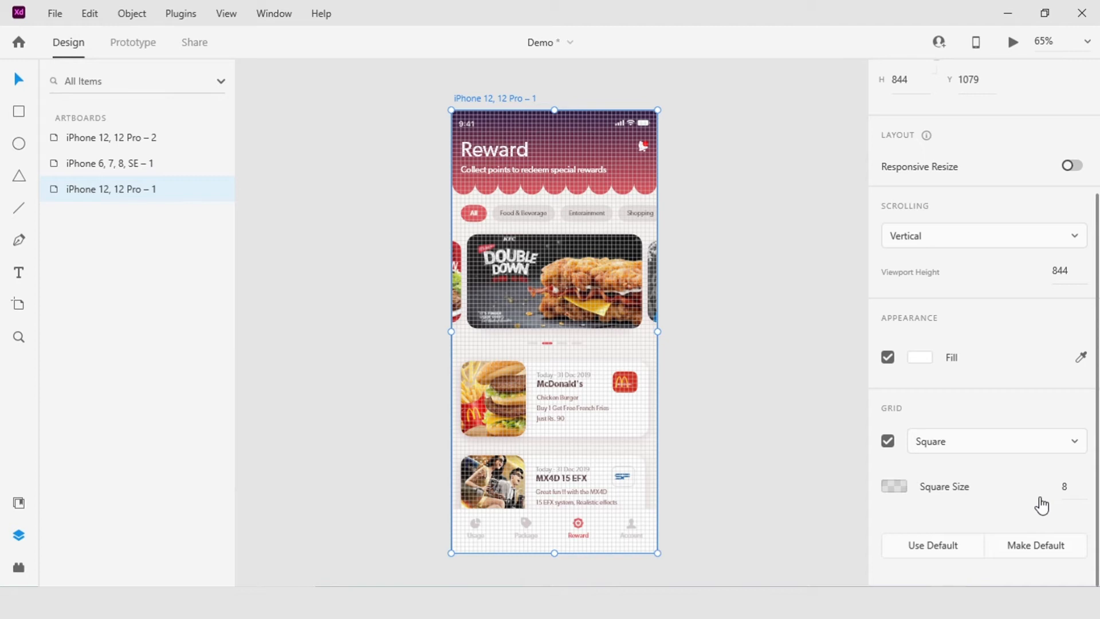
click(1068, 487)
text(16)
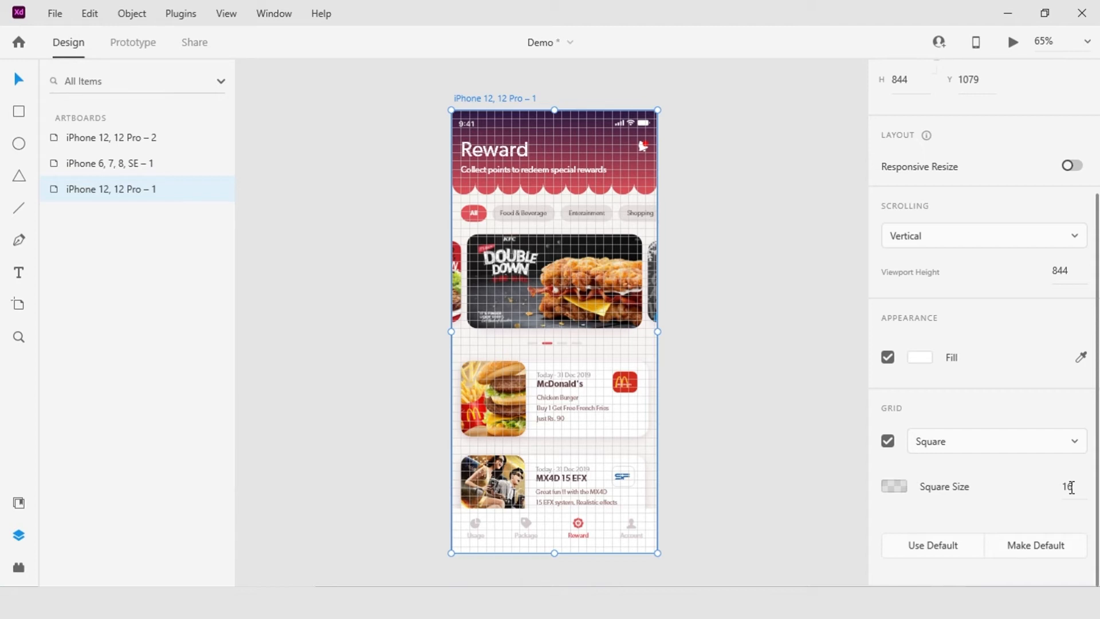
Change the square grid's colour to purple #B700D9 with 36% opacity
click(897, 494)
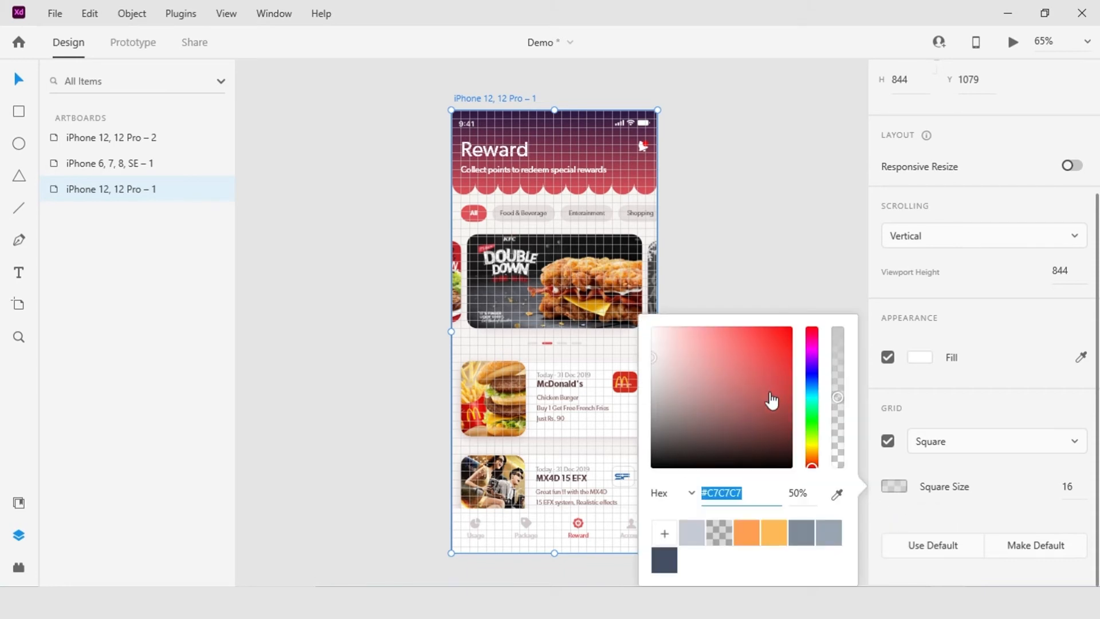
drag(810, 380, 796, 348)
click(776, 336)
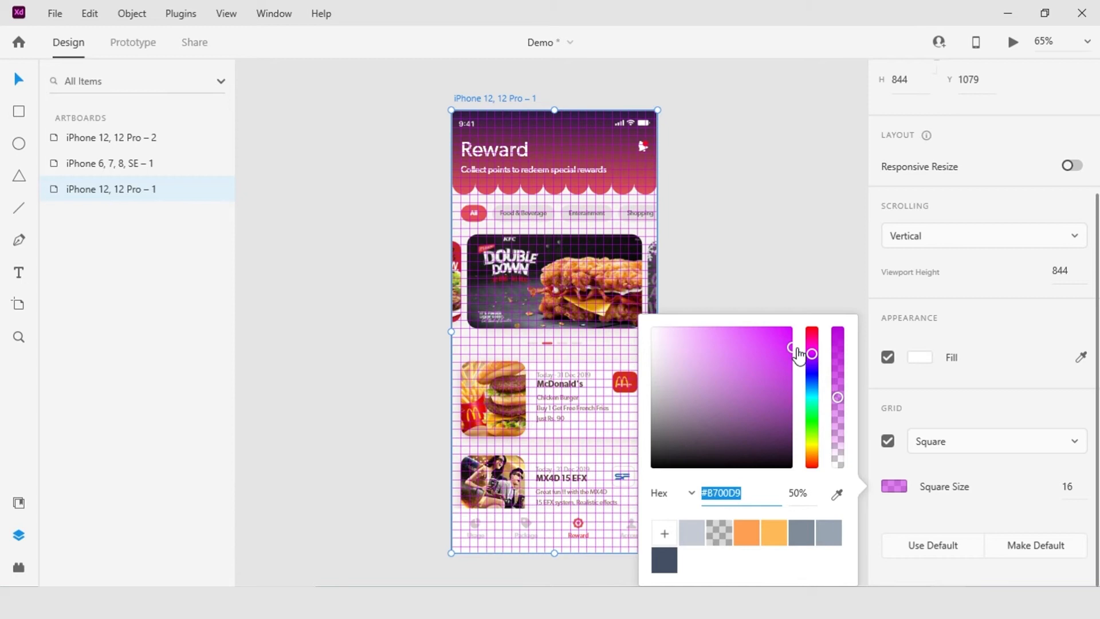
drag(837, 398, 839, 418)
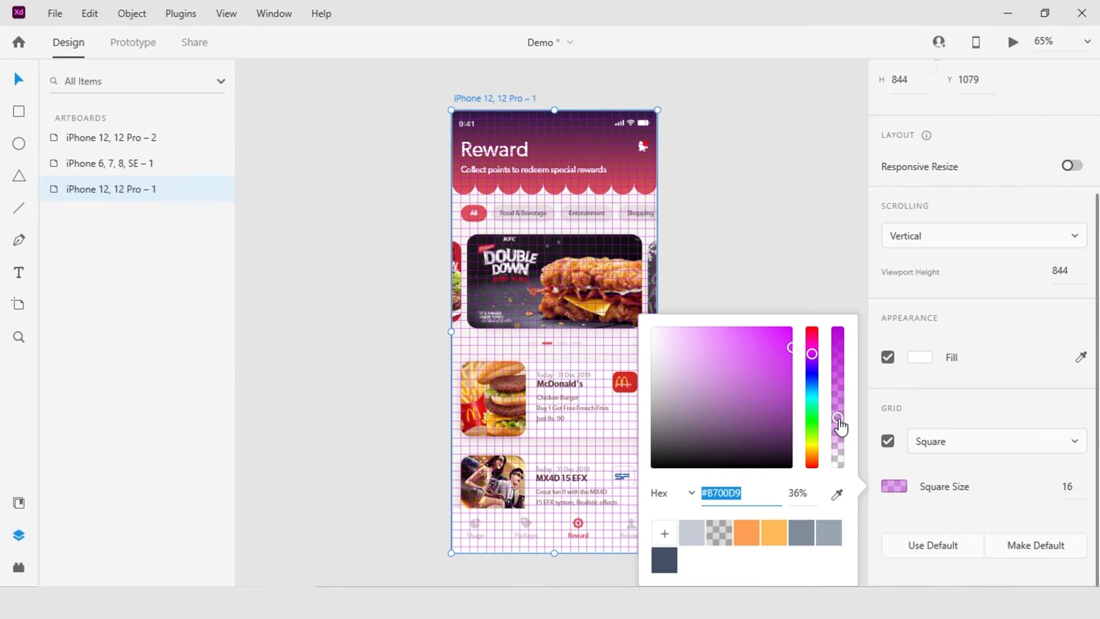
click(962, 314)
Move the McDonald's offer card (Group 01) onto the square grid lines at X 16, Y 480
scroll(502, 403, up, 2)
scroll(502, 404, up, 2)
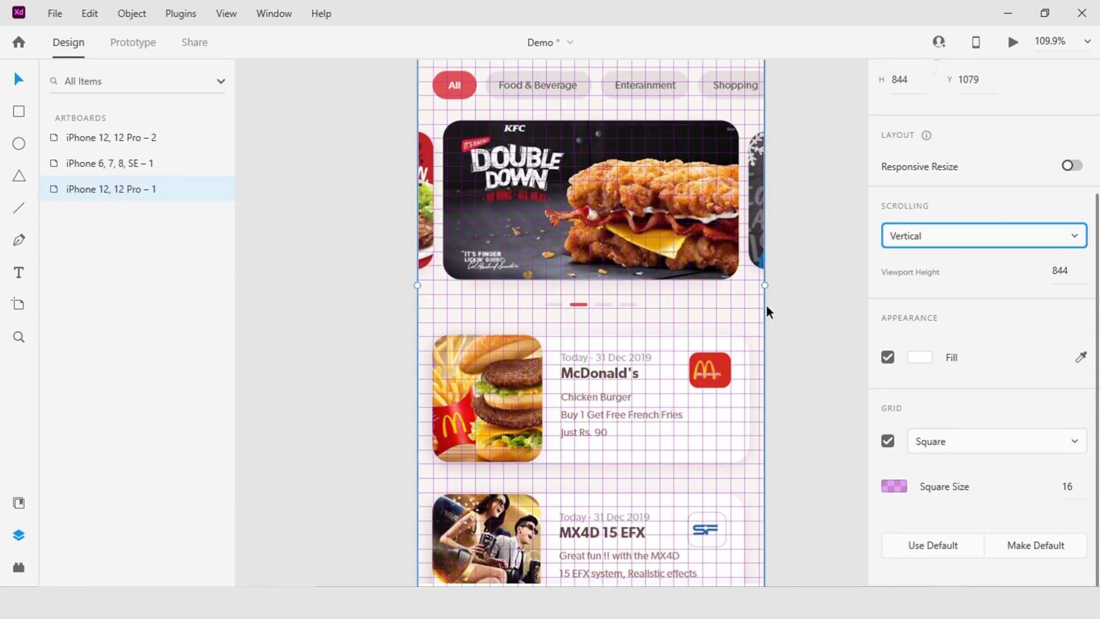
click(809, 308)
drag(782, 363, 650, 221)
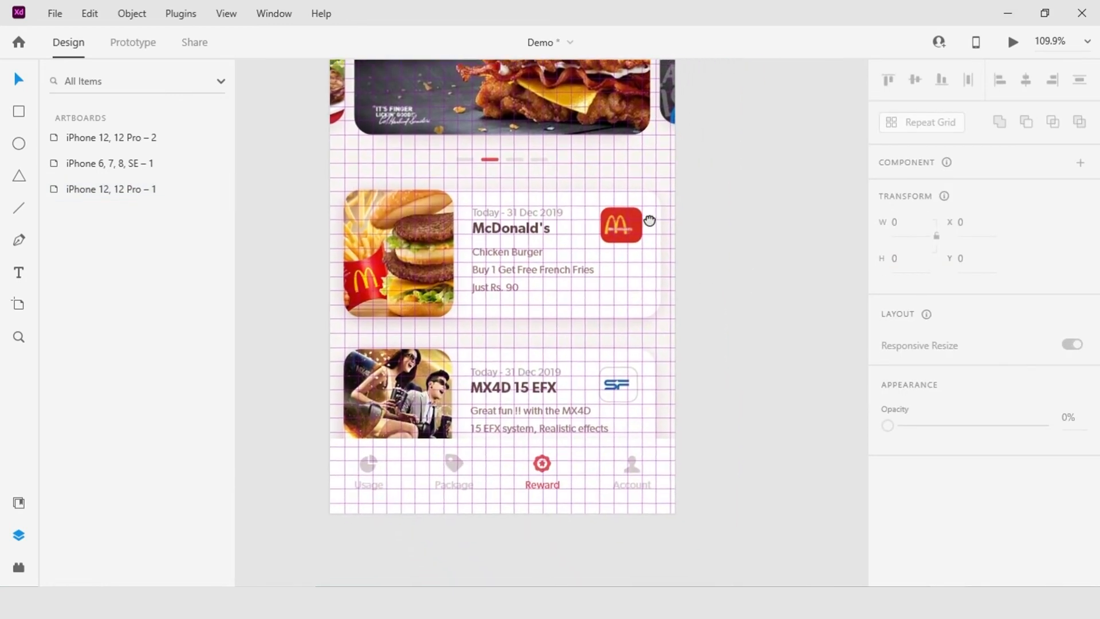
click(391, 272)
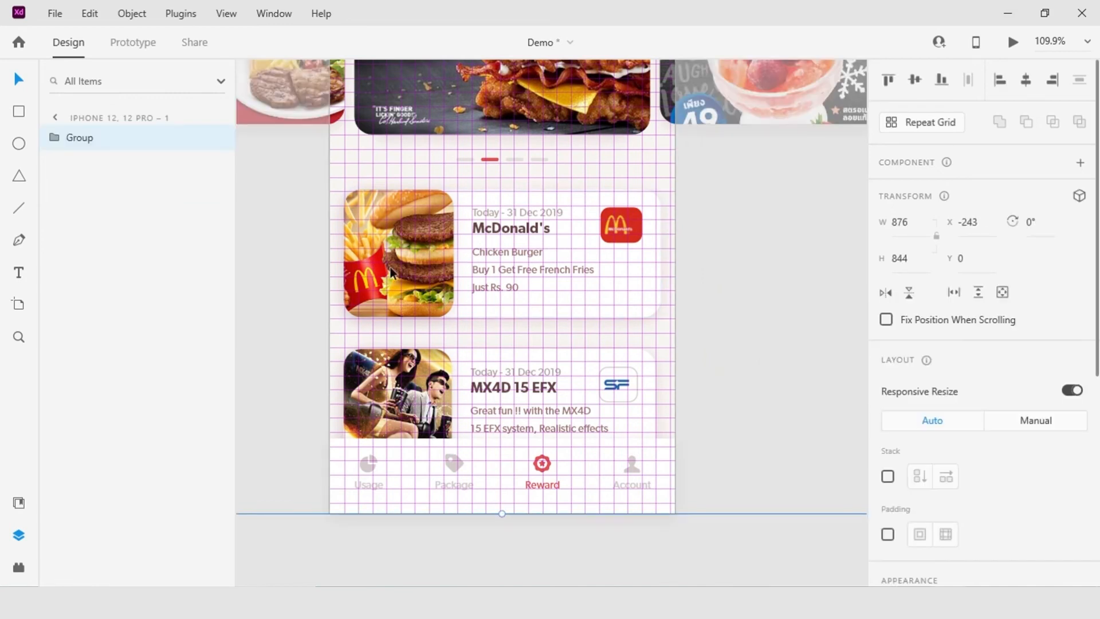
double_click(391, 273)
mouse_move(393, 273)
mouse_down()
mouse_move(427, 267)
mouse_move(396, 258)
mouse_move(396, 270)
mouse_up()
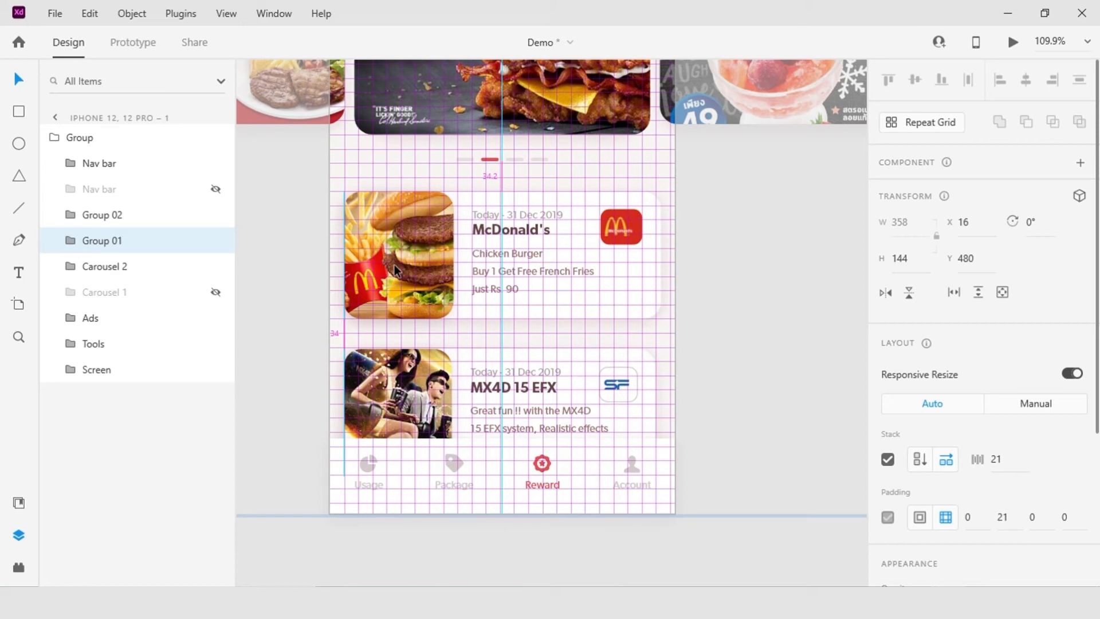
drag(395, 270, 395, 270)
mouse_move(613, 284)
mouse_down()
mouse_move(614, 303)
mouse_move(606, 255)
mouse_move(614, 287)
mouse_up()
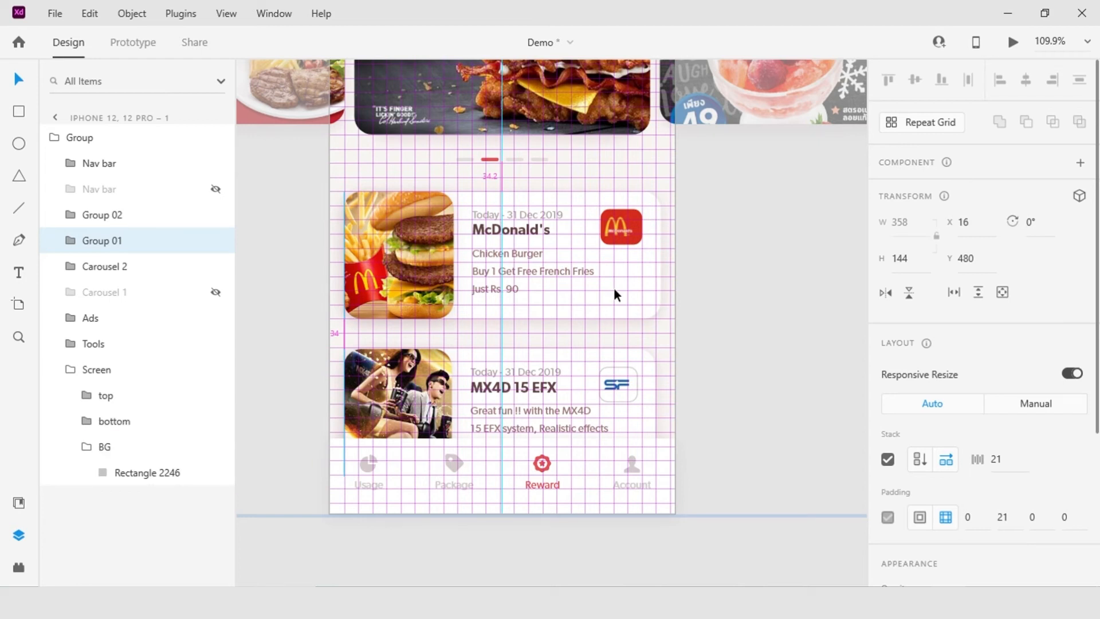
drag(614, 290, 614, 289)
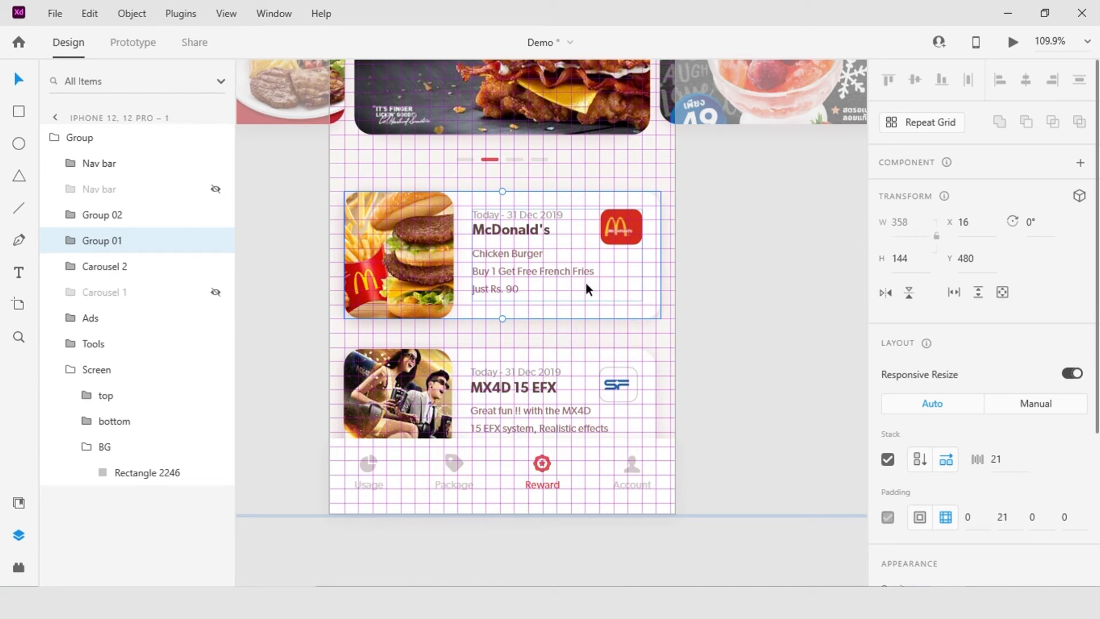
Show all guides on top of the square grid
click(227, 13)
mouse_move(304, 252)
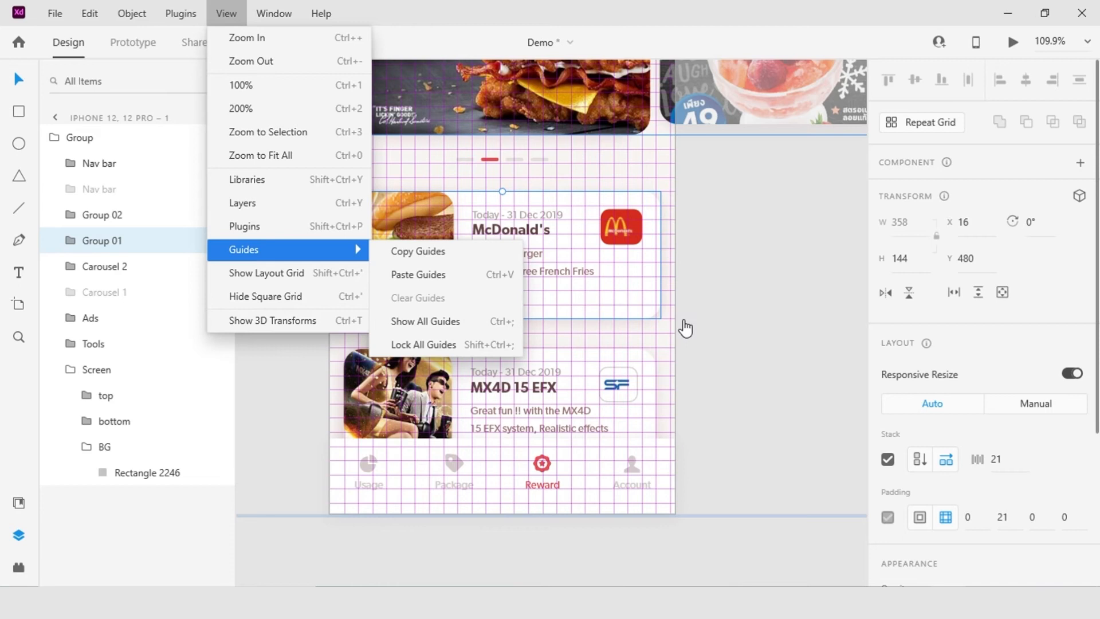
click(735, 326)
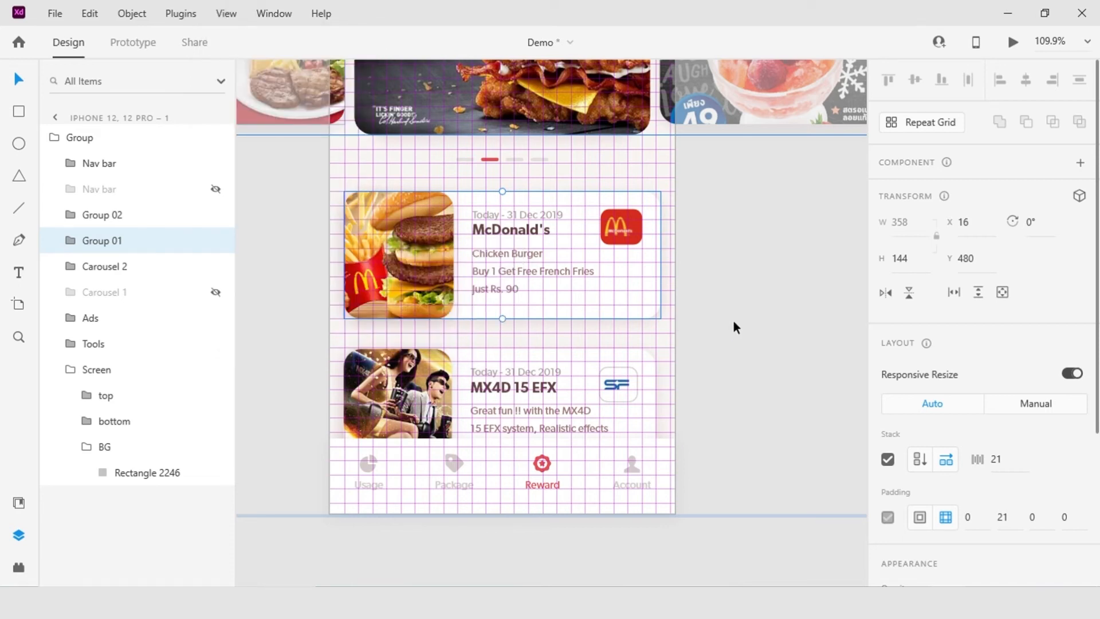
key(ctrl+;)
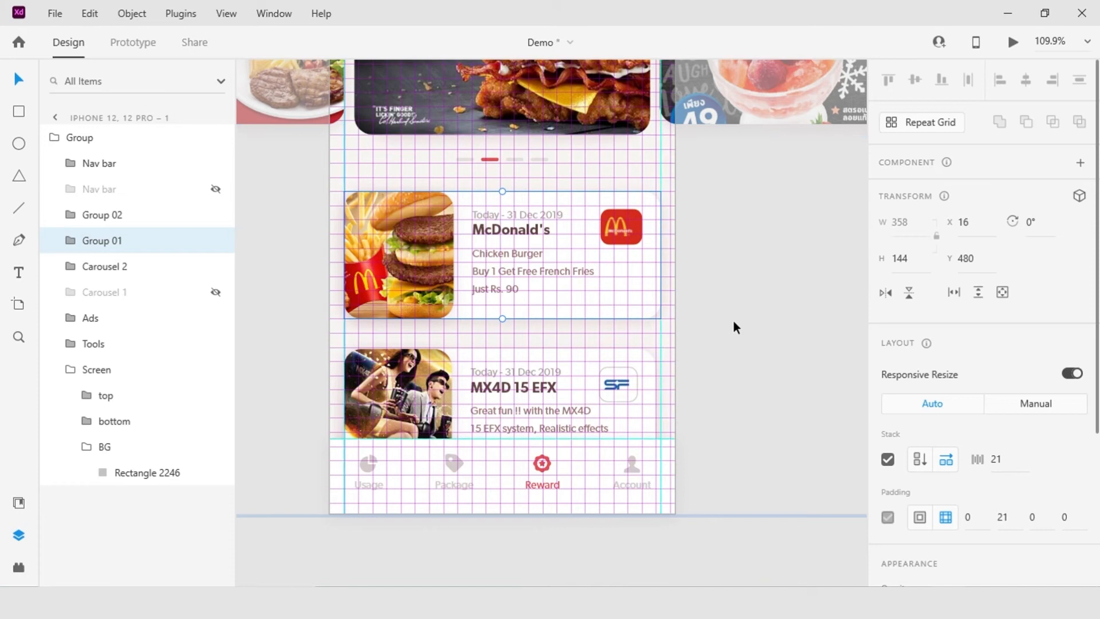
Clear the selection and hide the square grid
click(734, 319)
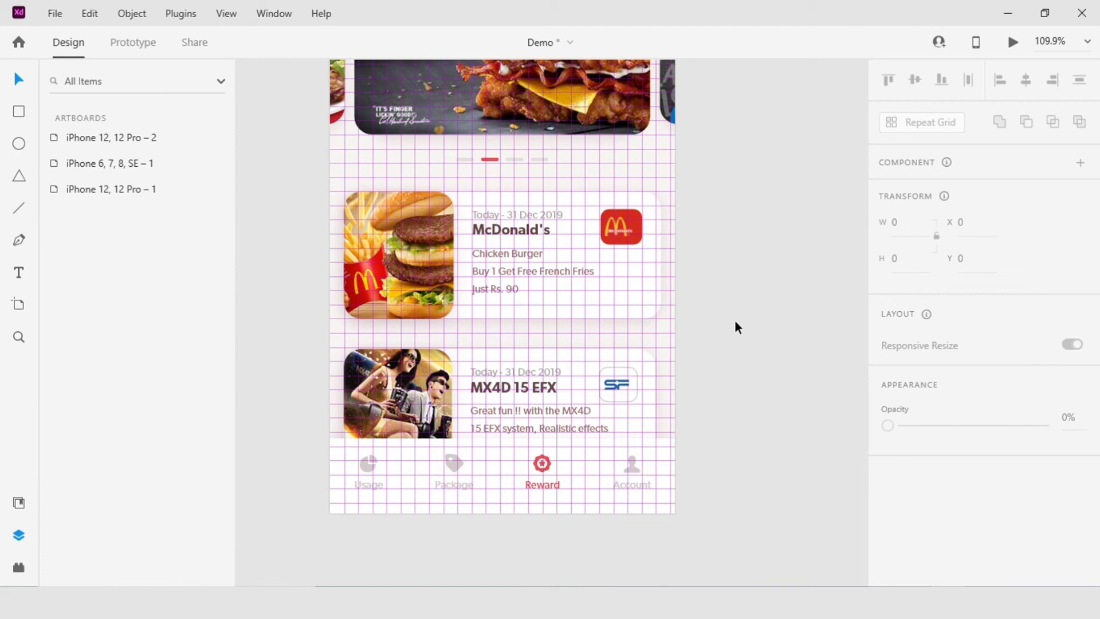
key(ctrl+apostrophe)
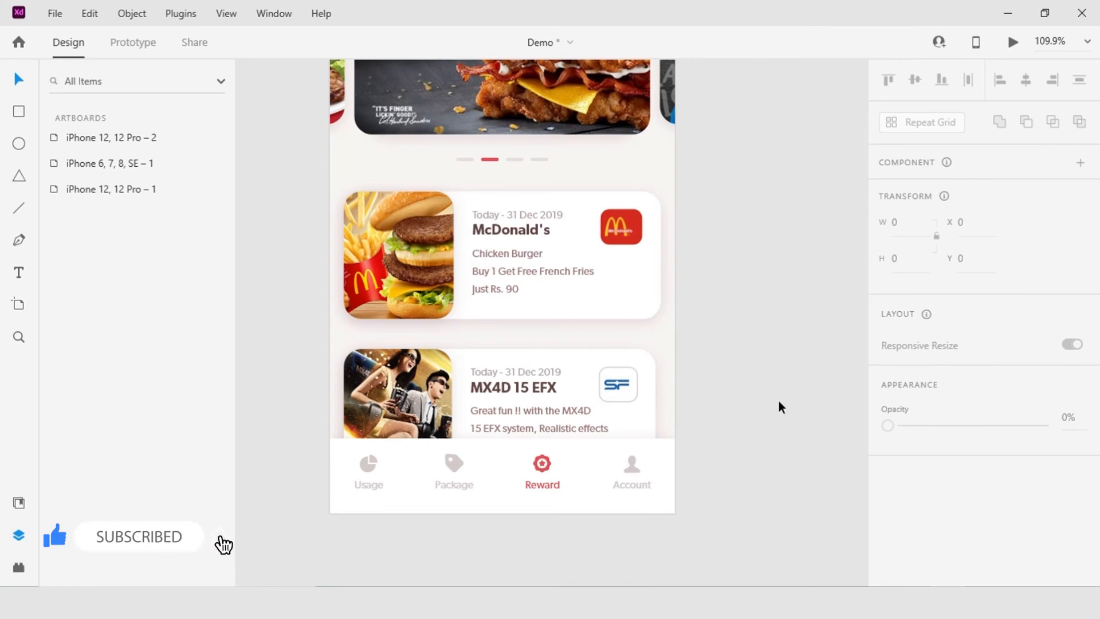
Try moving the Account item in the mobile design's navigation bar slightly, and undo the move
double_click(368, 467)
double_click(632, 472)
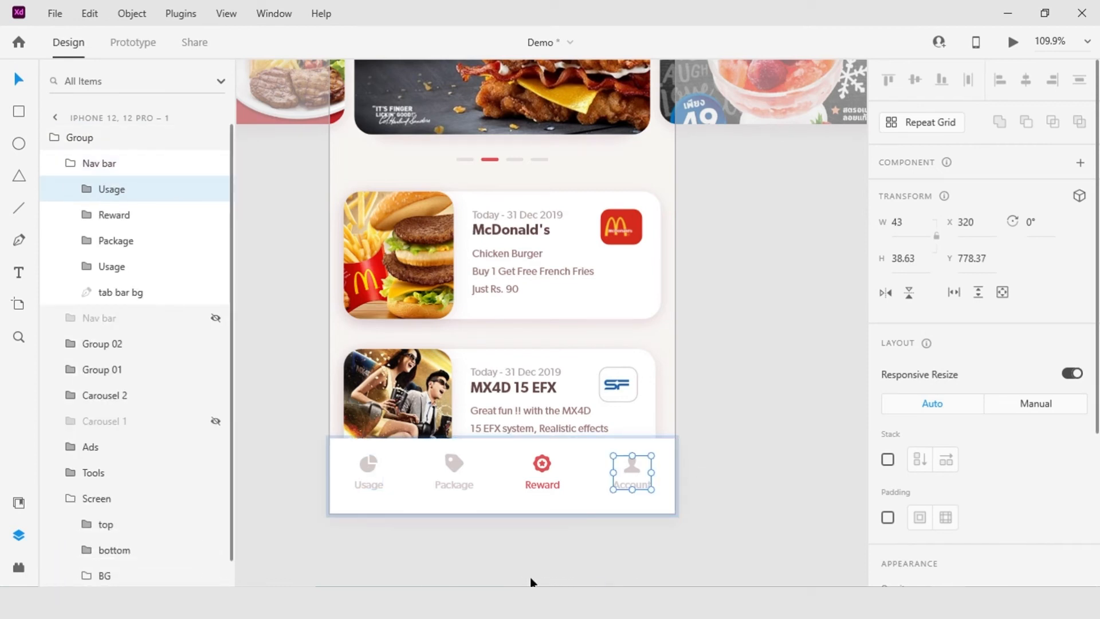
mouse_move(631, 465)
mouse_down()
mouse_move(596, 469)
mouse_move(620, 459)
mouse_up()
key(ctrl+z)
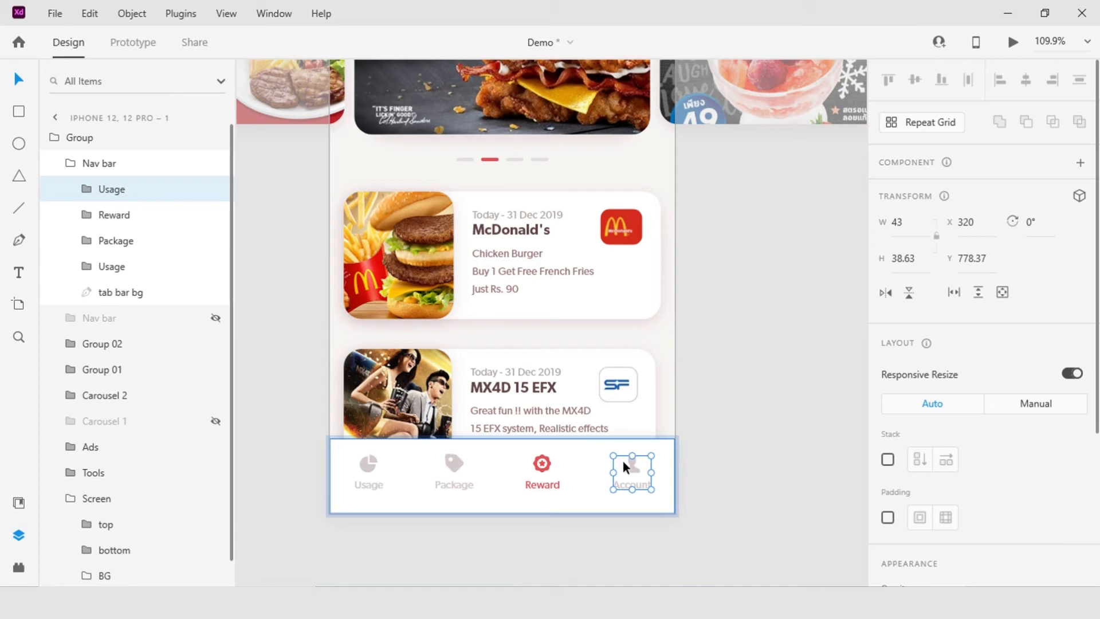
Try shifting the Account item closer to the Reward item in the navigation bar, and undo that shift
mouse_move(625, 462)
mouse_down()
mouse_move(590, 466)
mouse_move(630, 469)
mouse_up()
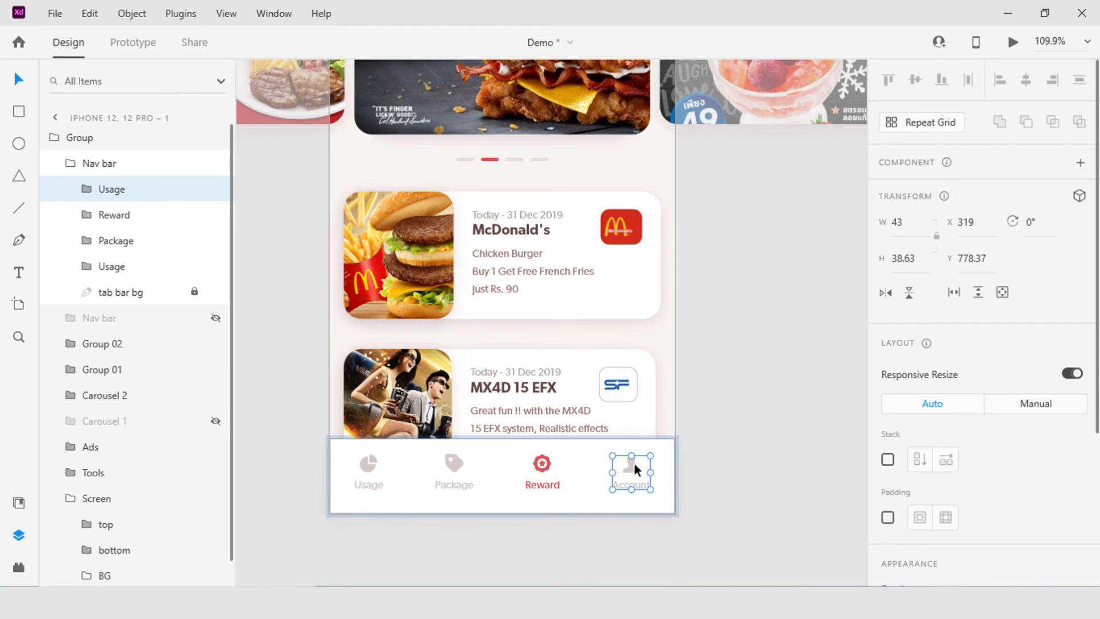
drag(630, 467, 607, 464)
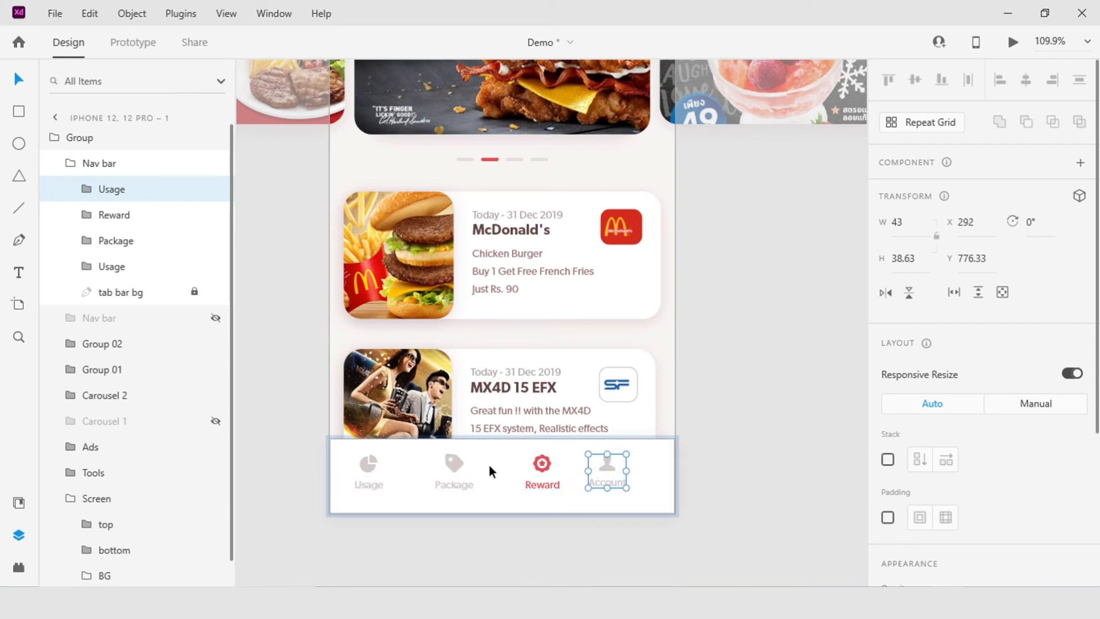
key(ctrl+z)
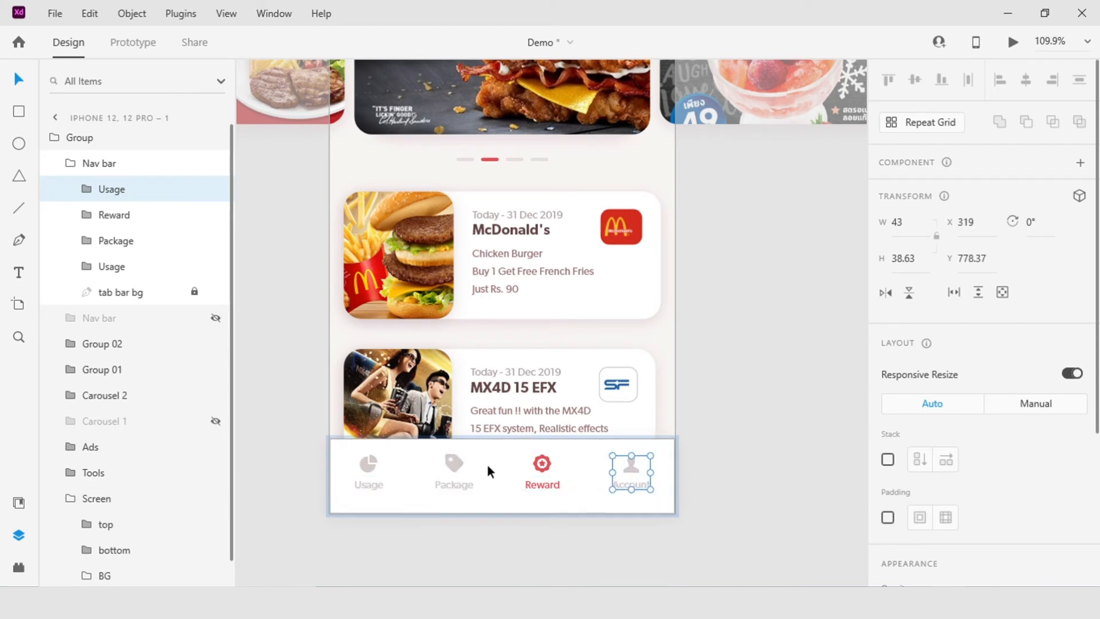
Move the navigation bar's Reward item to X 242 and its Package item to X 157, Y 776.33
drag(544, 467, 563, 467)
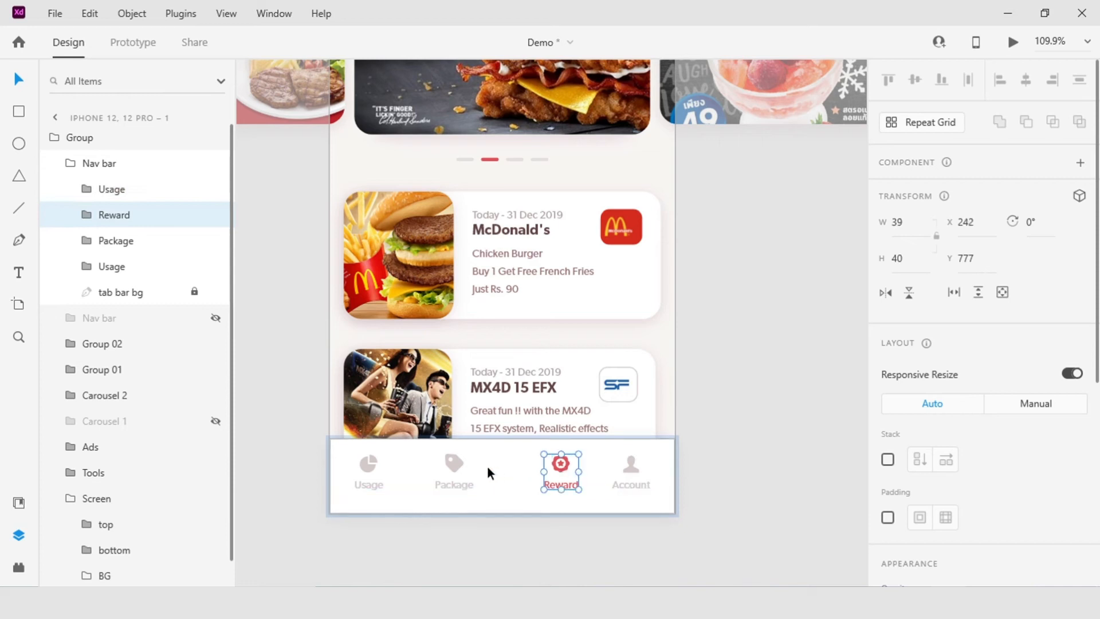
drag(456, 465, 490, 462)
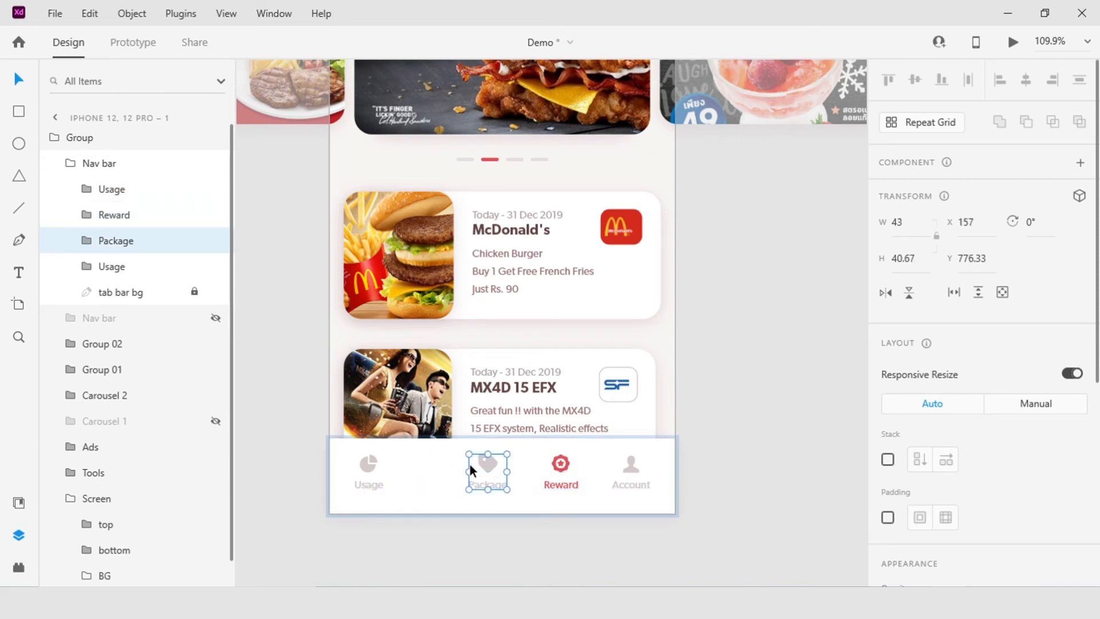
Select all four navigation bar items, align them along their vertical middles and distribute them evenly in the horizontal direction
click(109, 196)
shift+click(117, 267)
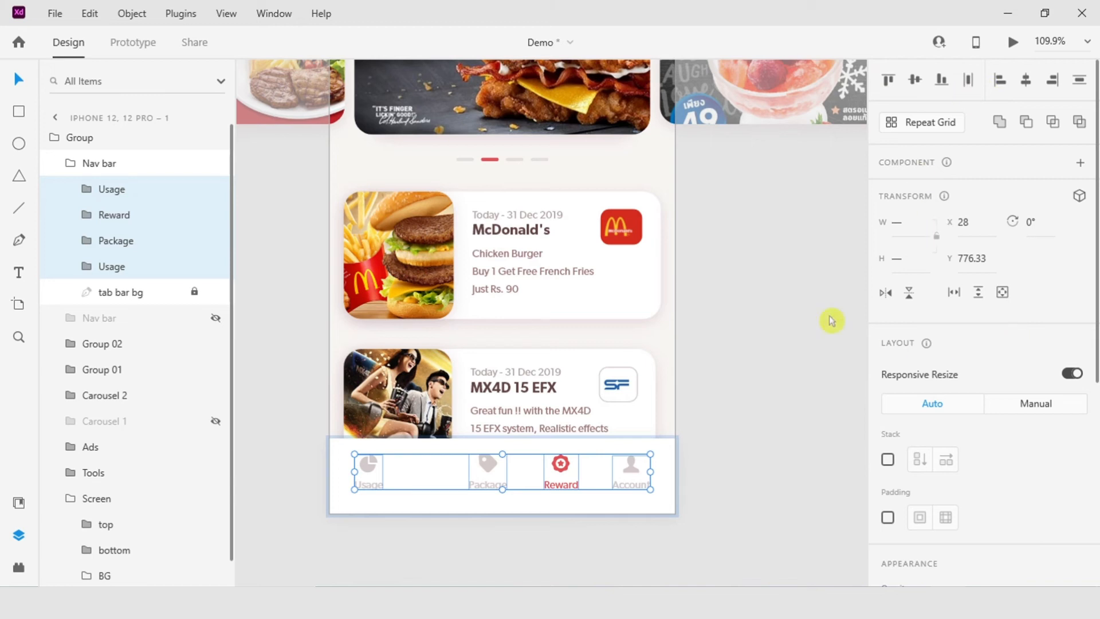
click(913, 88)
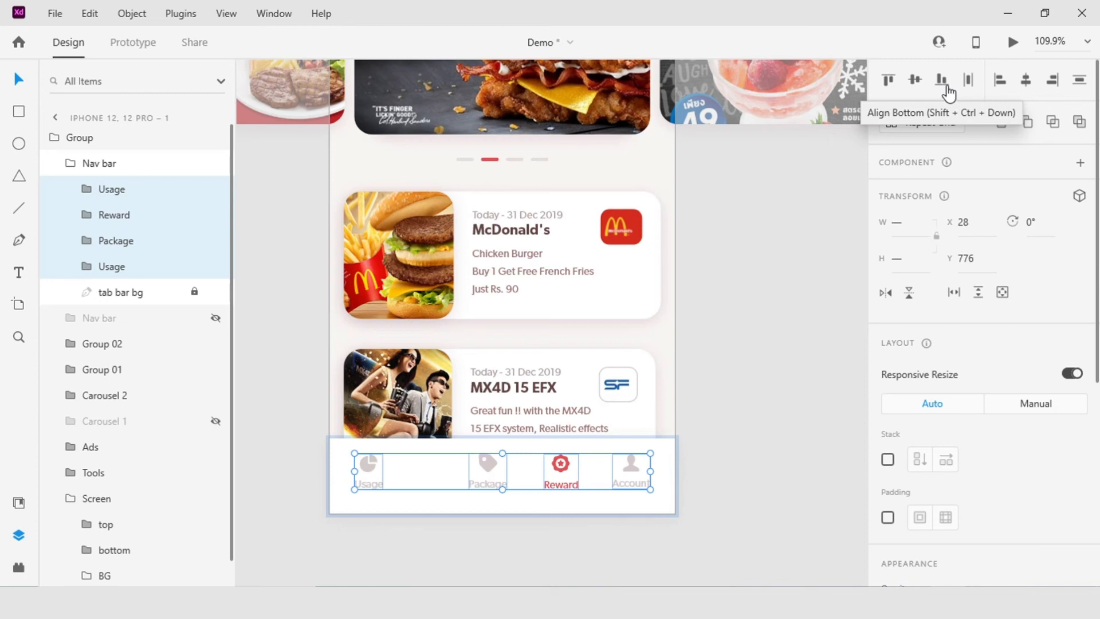
click(974, 86)
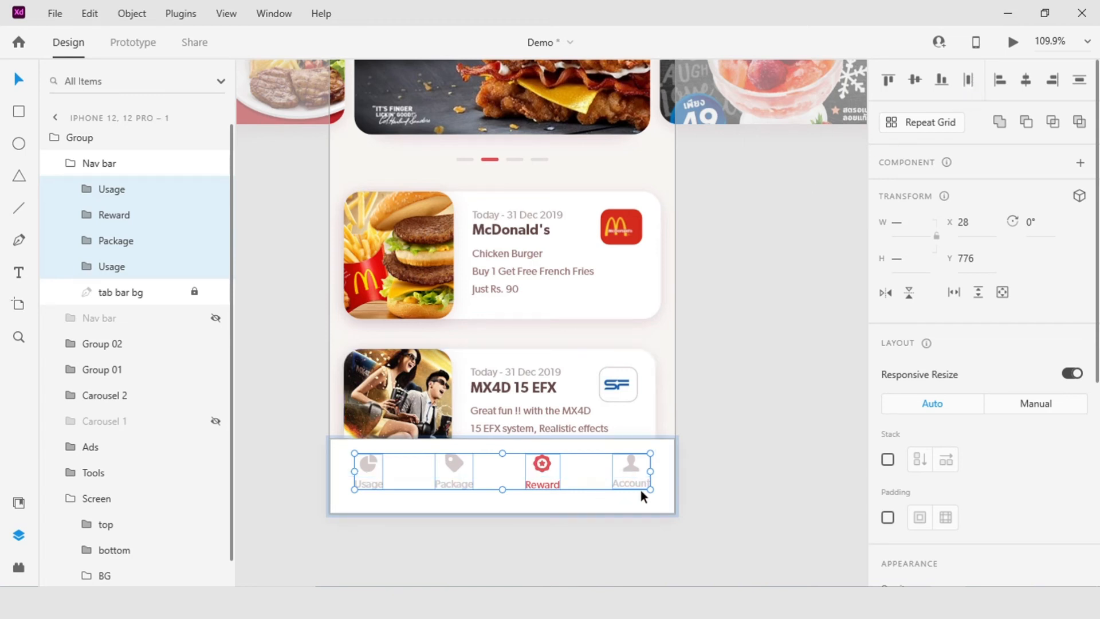
Try resizing the four selected navigation bar items together, undo the resizing and clear the selection
mouse_move(650, 489)
mouse_down()
mouse_move(711, 535)
mouse_move(648, 499)
mouse_move(560, 482)
mouse_move(584, 500)
mouse_move(579, 483)
mouse_move(604, 503)
mouse_move(589, 498)
mouse_move(641, 506)
mouse_move(633, 487)
mouse_move(651, 496)
mouse_move(643, 486)
mouse_up()
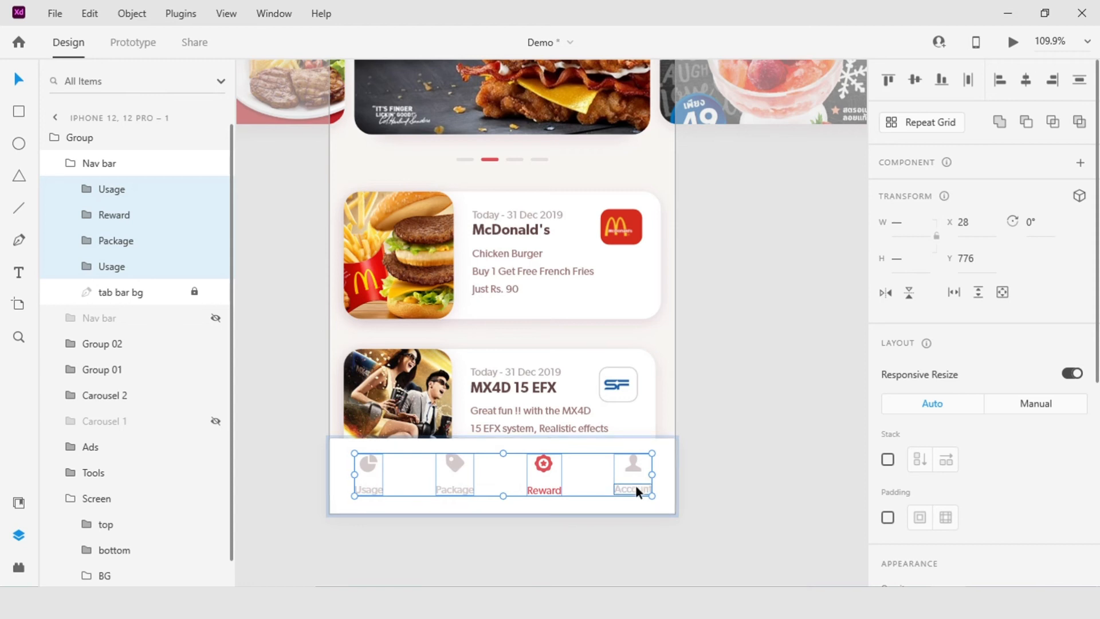
key(ctrl+z)
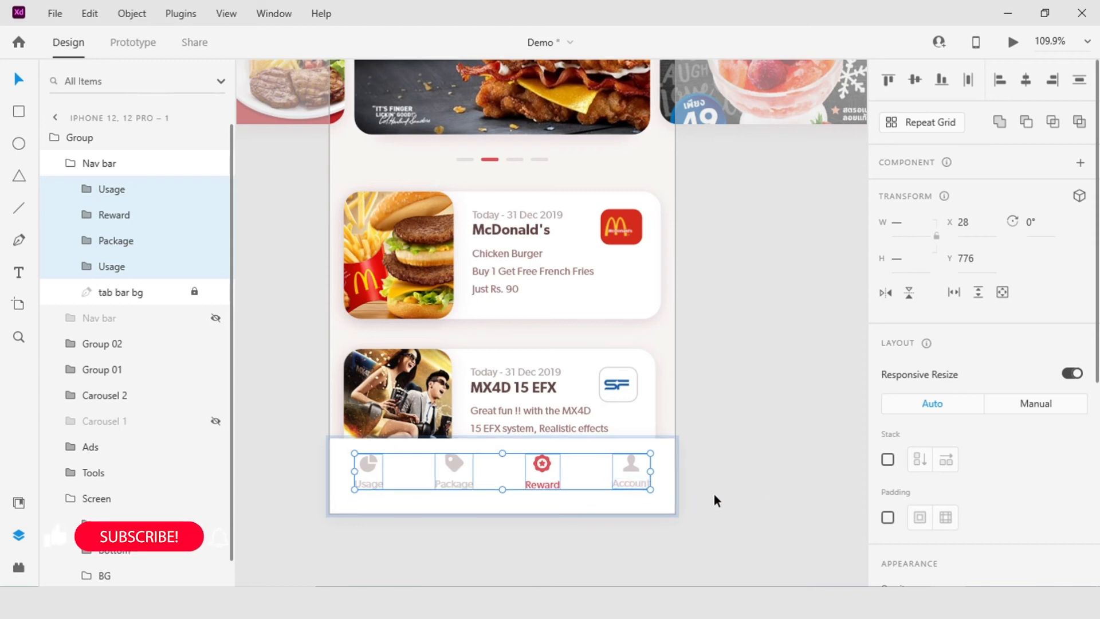
mouse_move(650, 488)
mouse_down()
mouse_move(555, 471)
mouse_move(658, 503)
mouse_up()
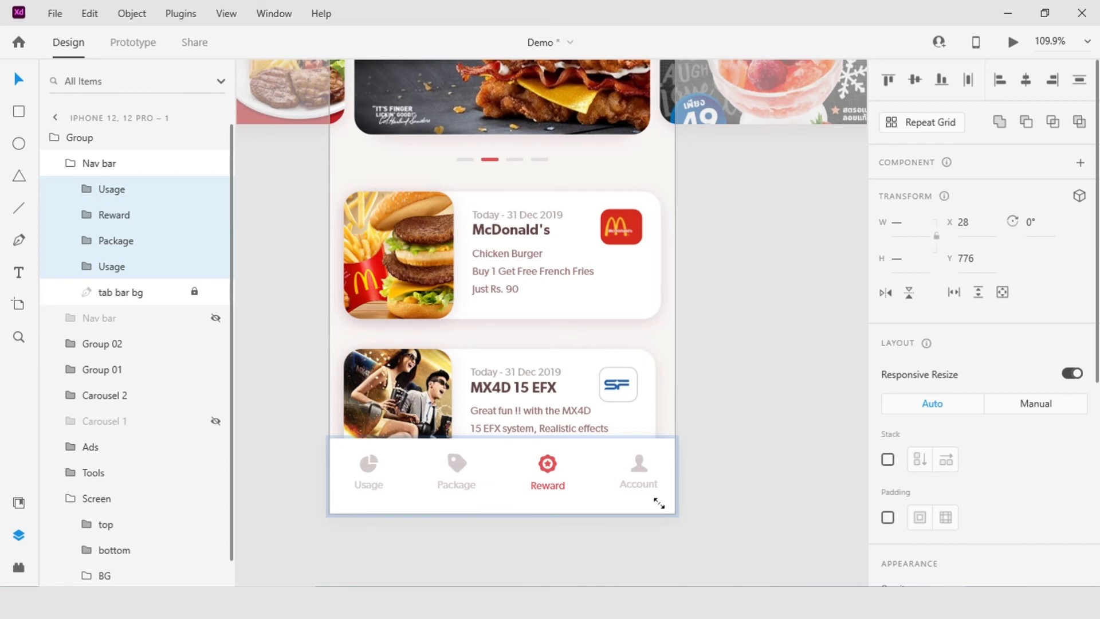
drag(658, 503, 658, 501)
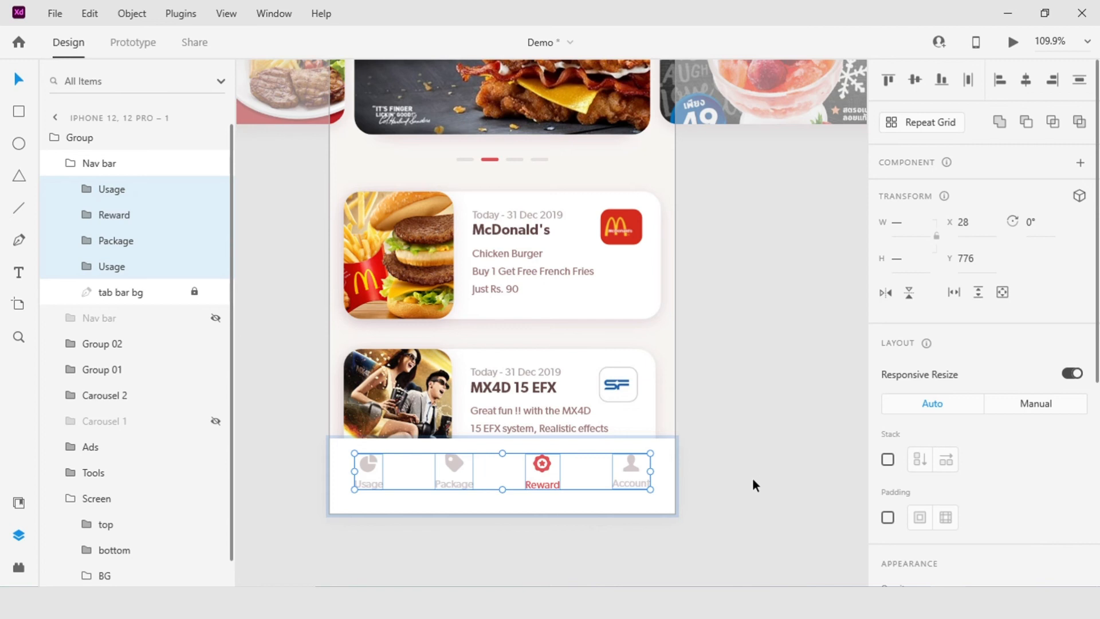
click(750, 460)
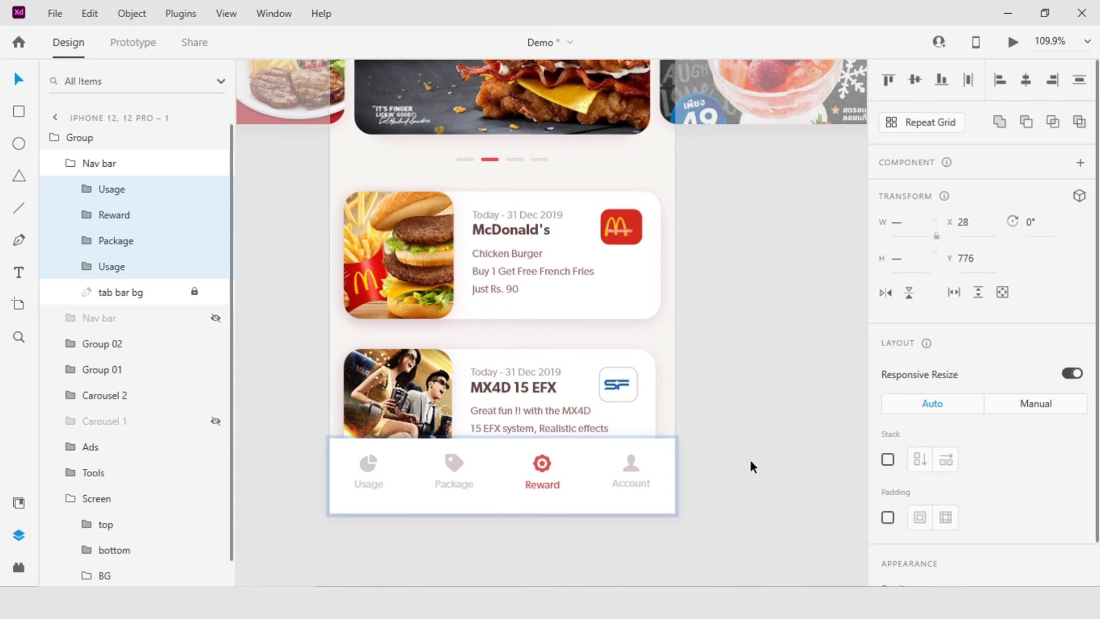
click(750, 461)
Distribute the three artboards evenly in the horizontal direction, align their top edges and clear the selection
scroll(750, 461, down, 8)
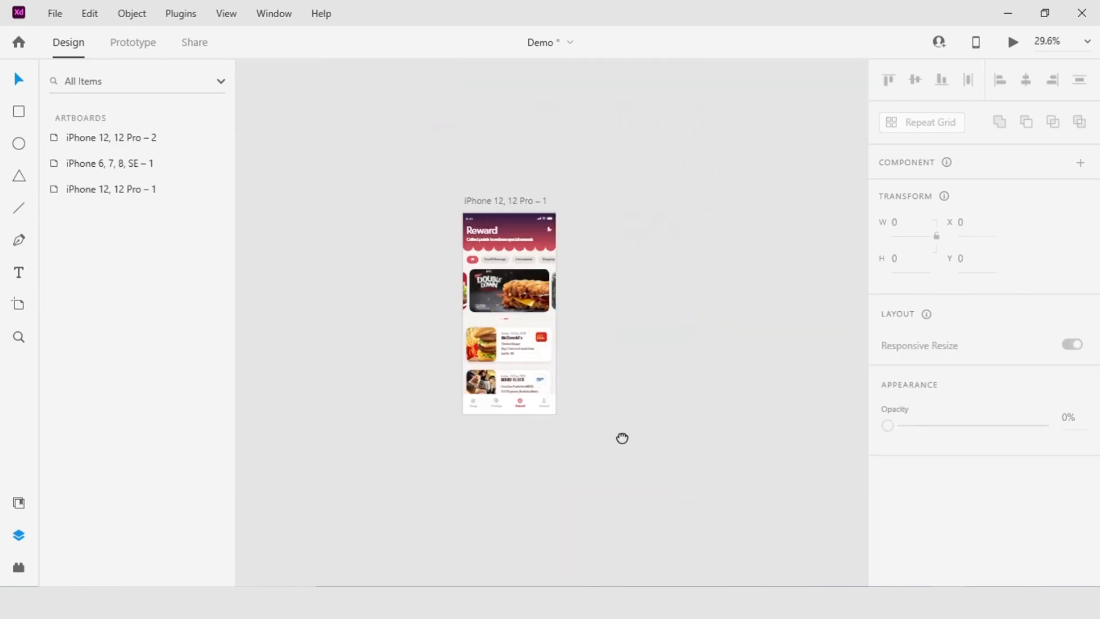
scroll(556, 424, down, 4)
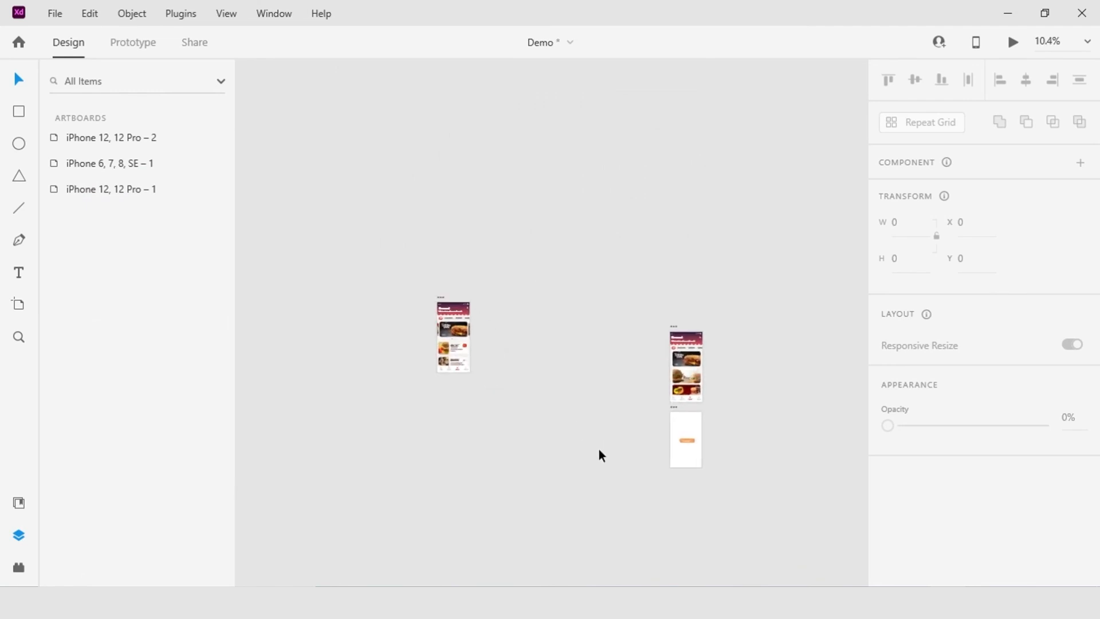
click(444, 299)
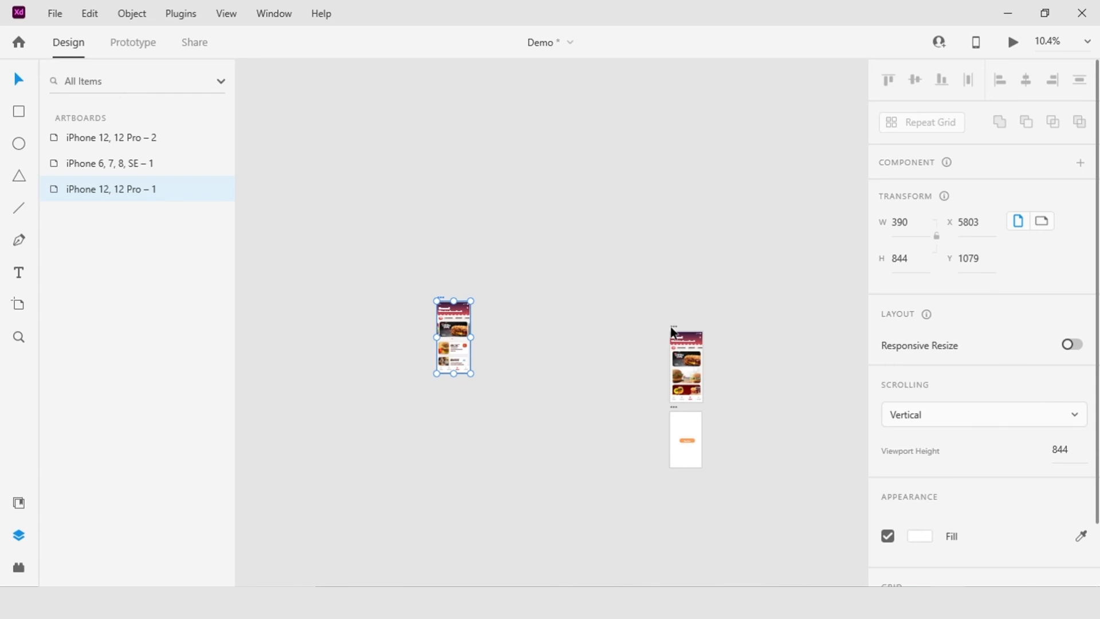
shift+click(670, 328)
shift+click(676, 407)
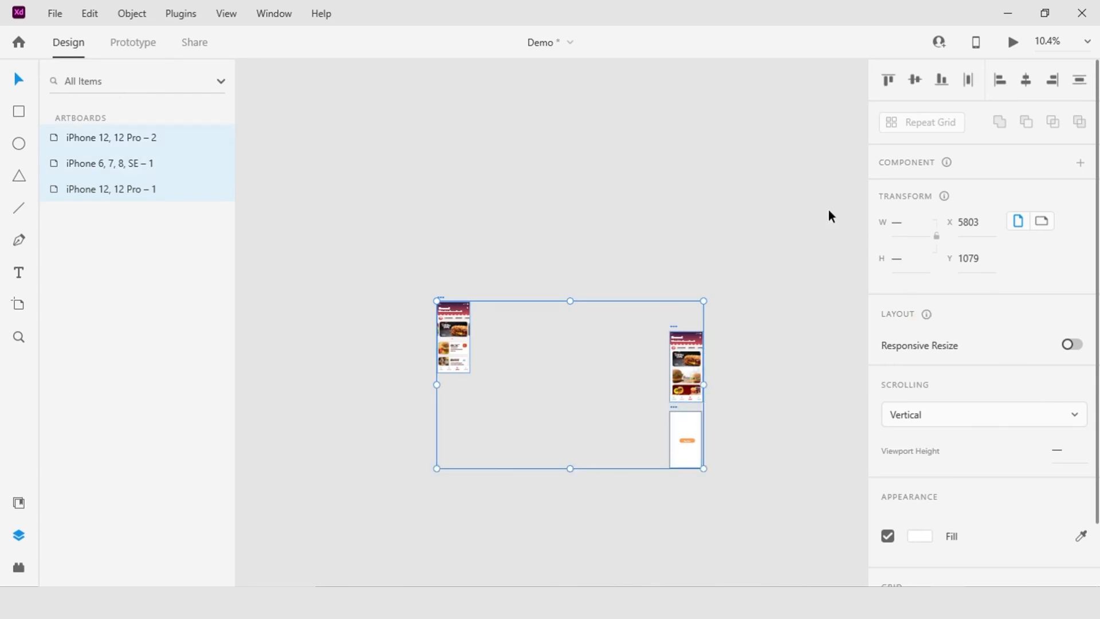
click(968, 80)
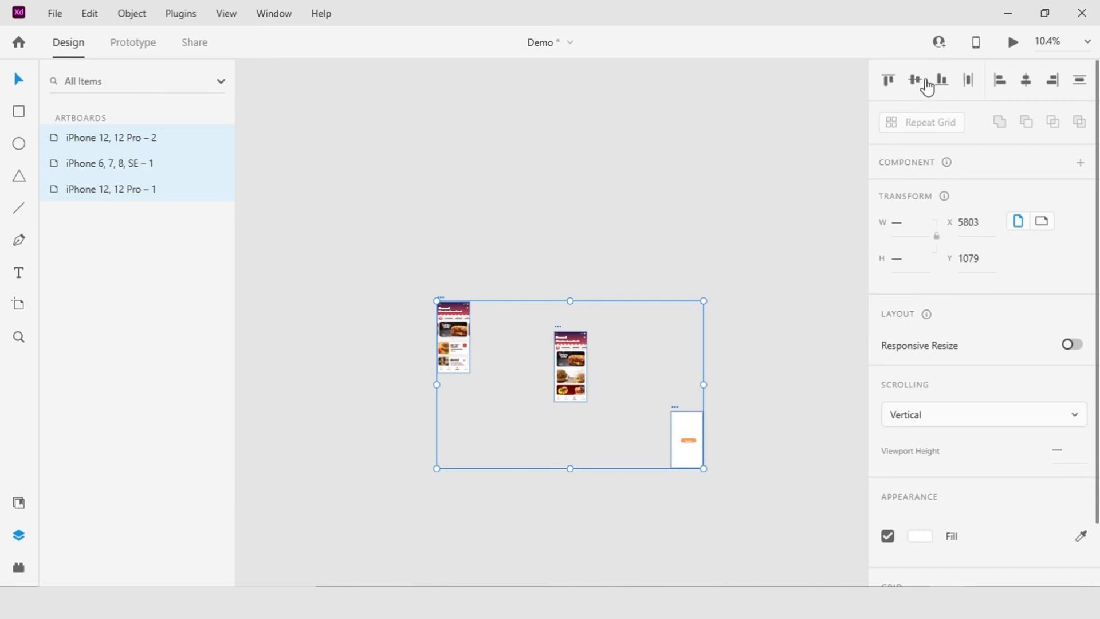
click(888, 81)
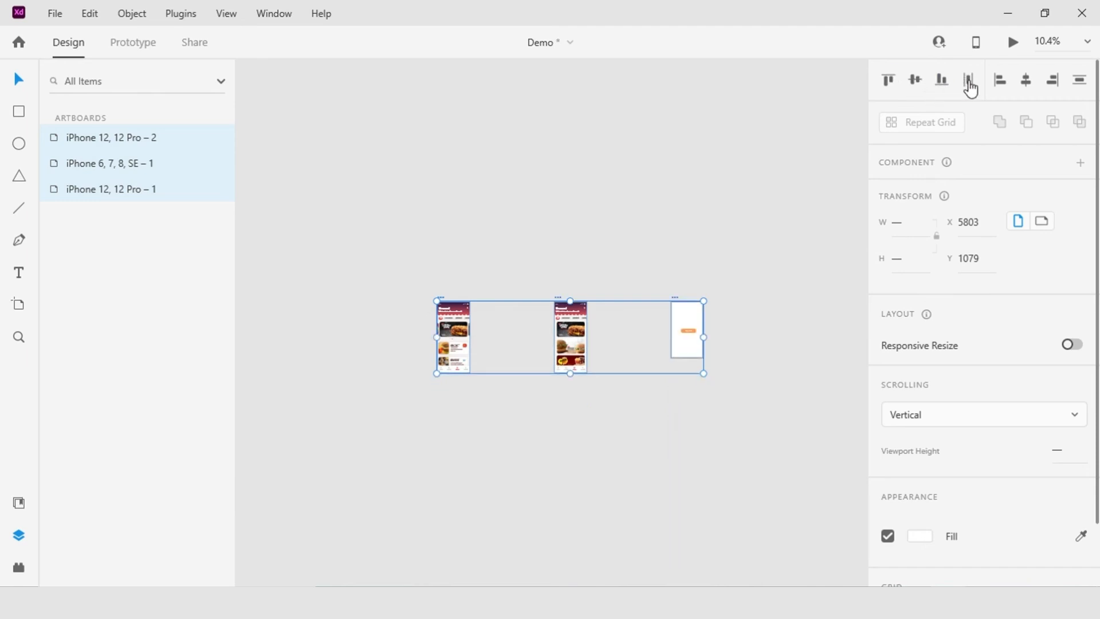
scroll(593, 410, up, 3)
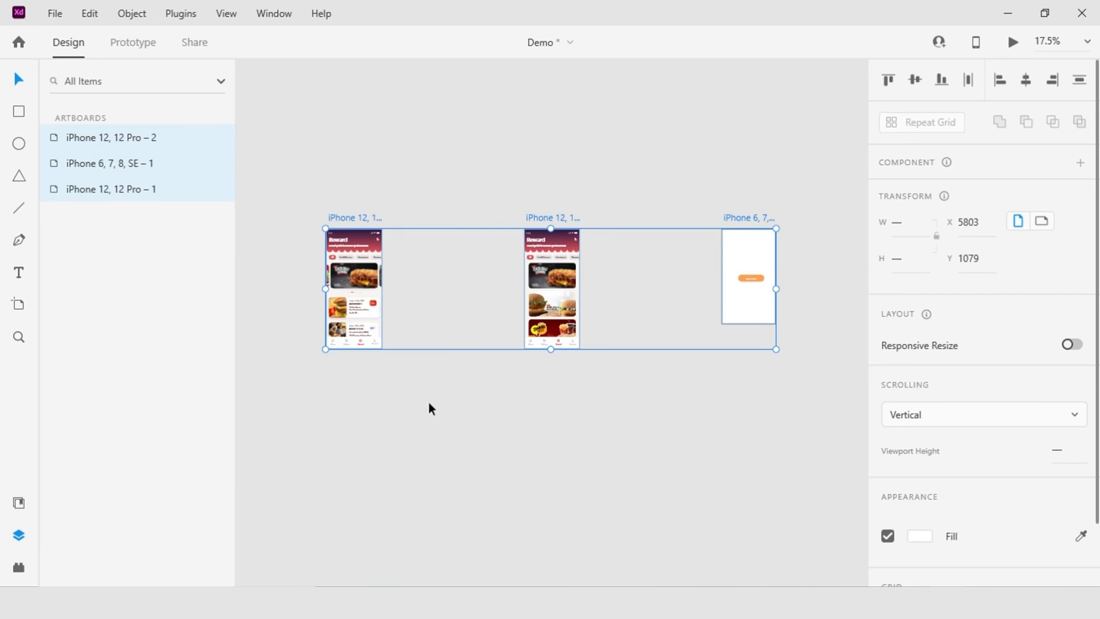
click(423, 432)
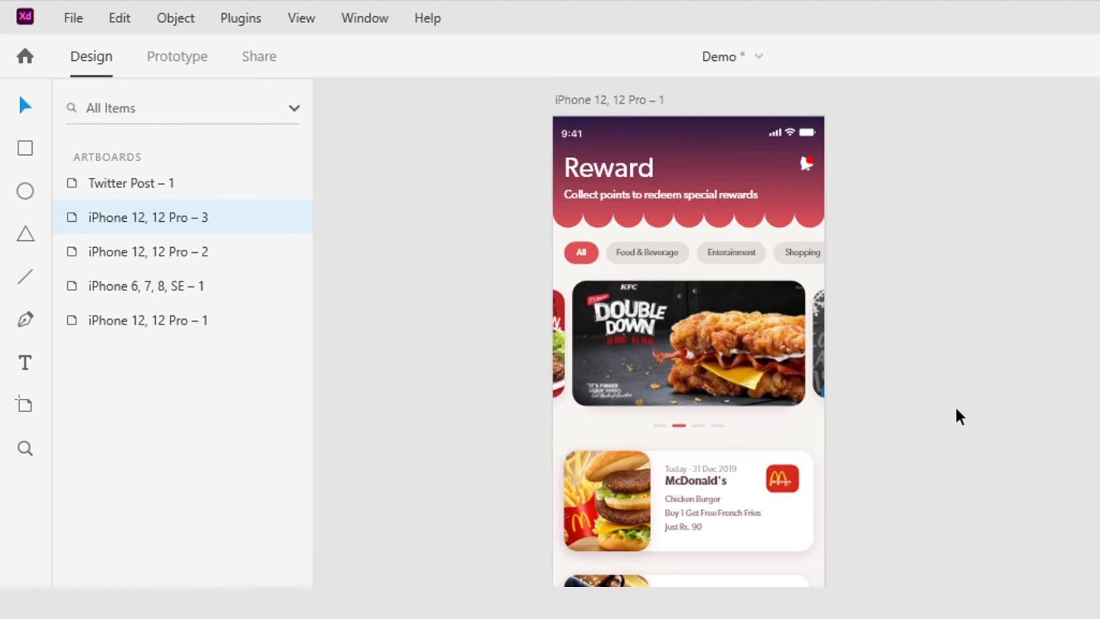
Cut the topmost Tools group of category chips on the iPhone 12, 12 Pro – 1 artboard and select the remaining one
double_click(590, 253)
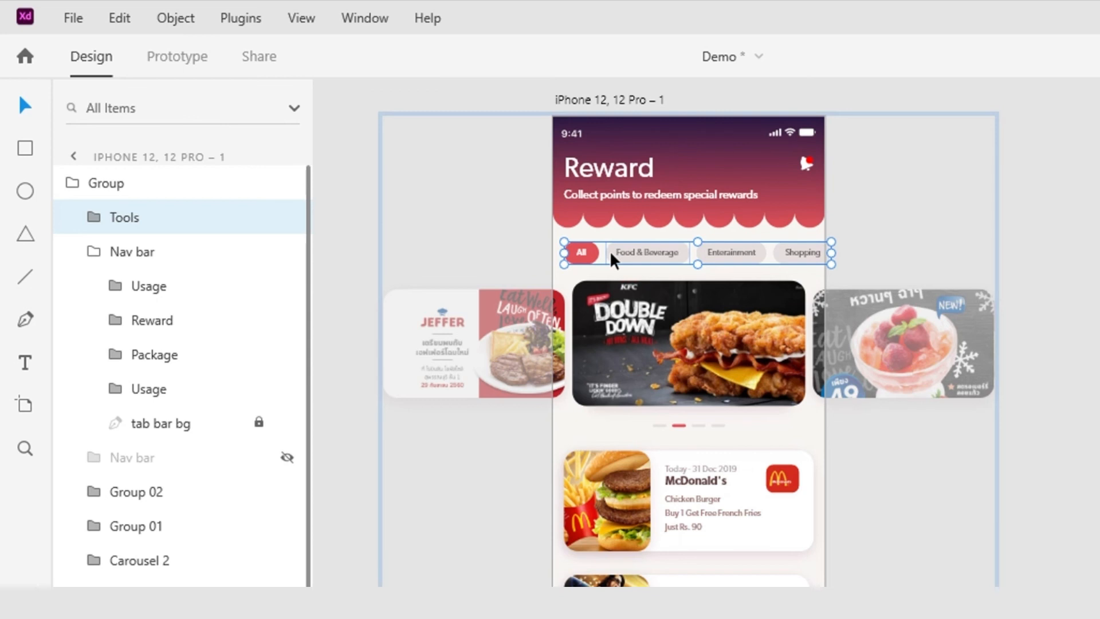
key(ctrl+x)
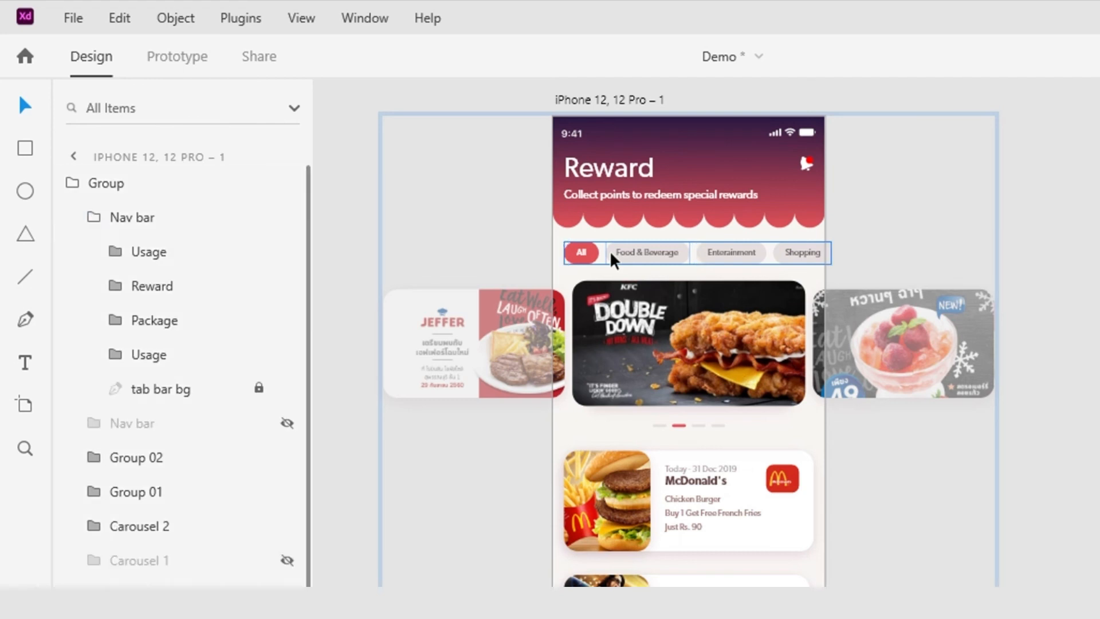
click(646, 259)
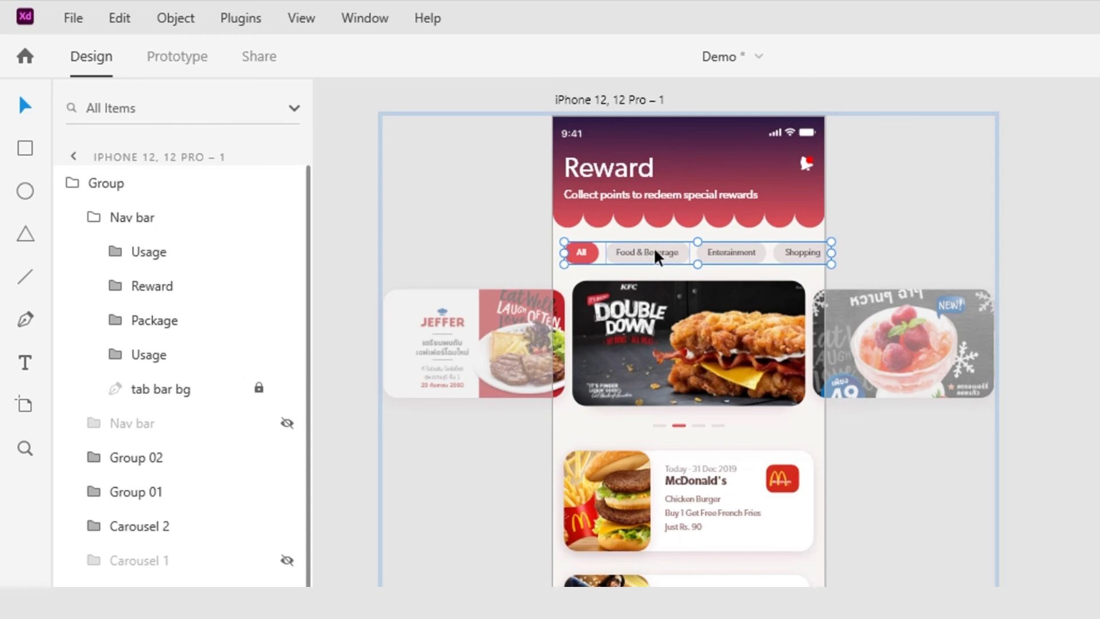
Try shifting the Food & Beverage chip's background rectangle inside the Tools group, restore it and clear the selection
scroll(641, 252, up, 3)
drag(670, 248, 707, 273)
double_click(697, 257)
double_click(696, 257)
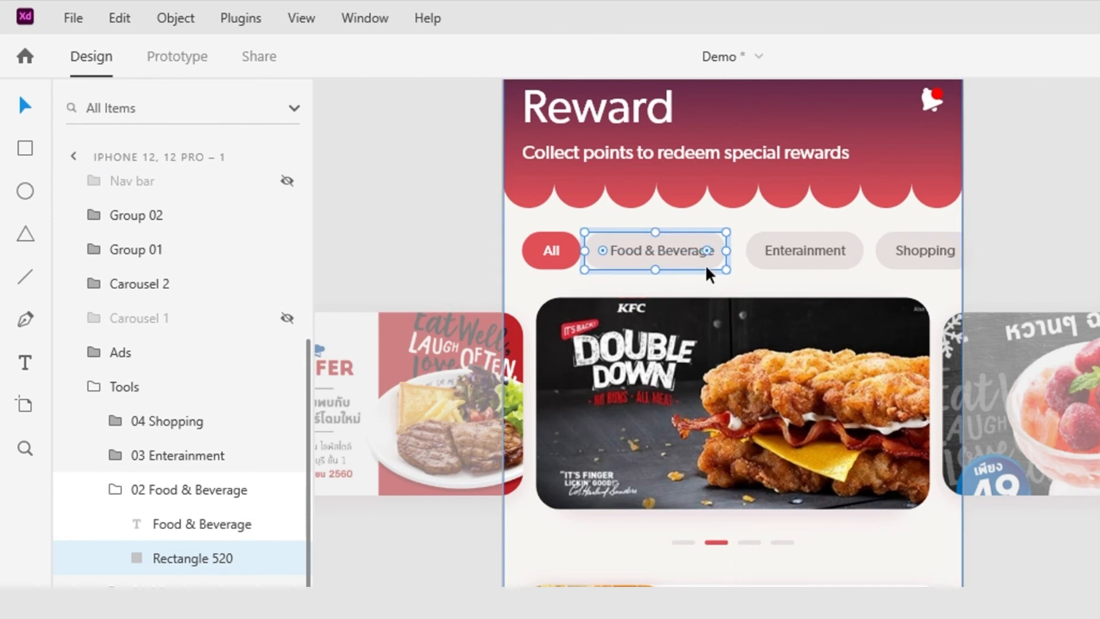
click(566, 252)
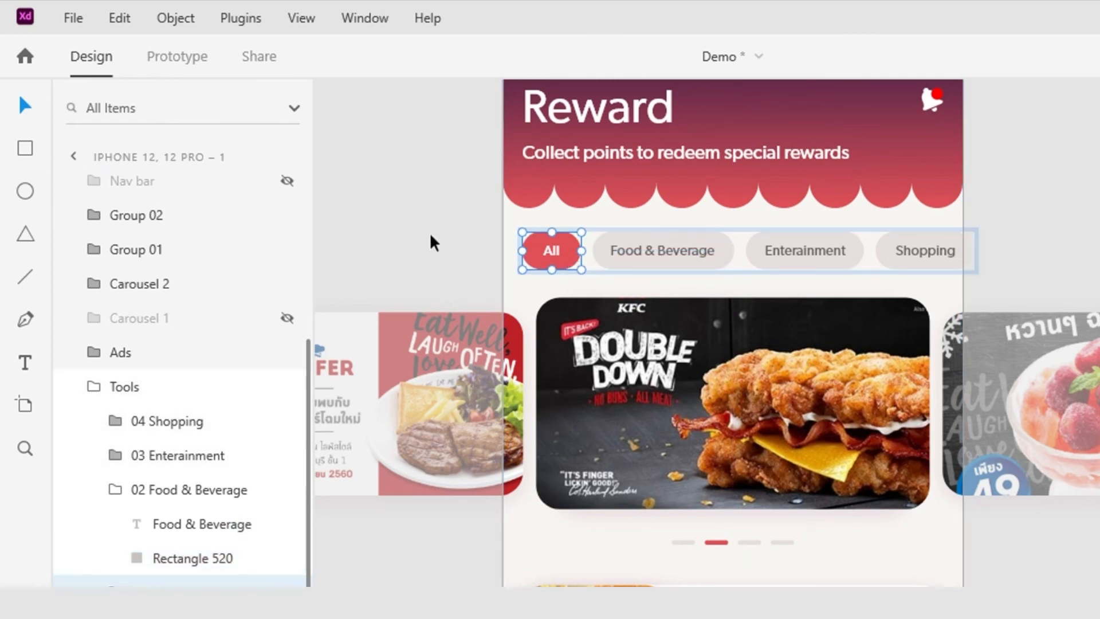
click(429, 232)
Copy the Tools group of category chips onto the blank iPhone 12, 12 Pro – 3 artboard by pasting it there
click(646, 258)
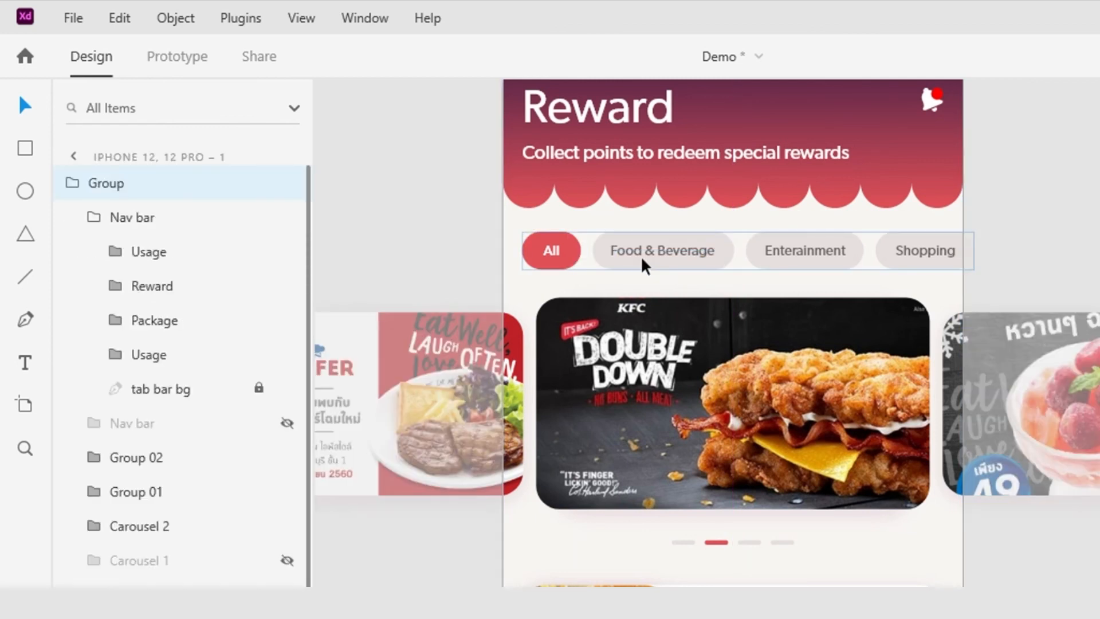
scroll(807, 284, down, 5)
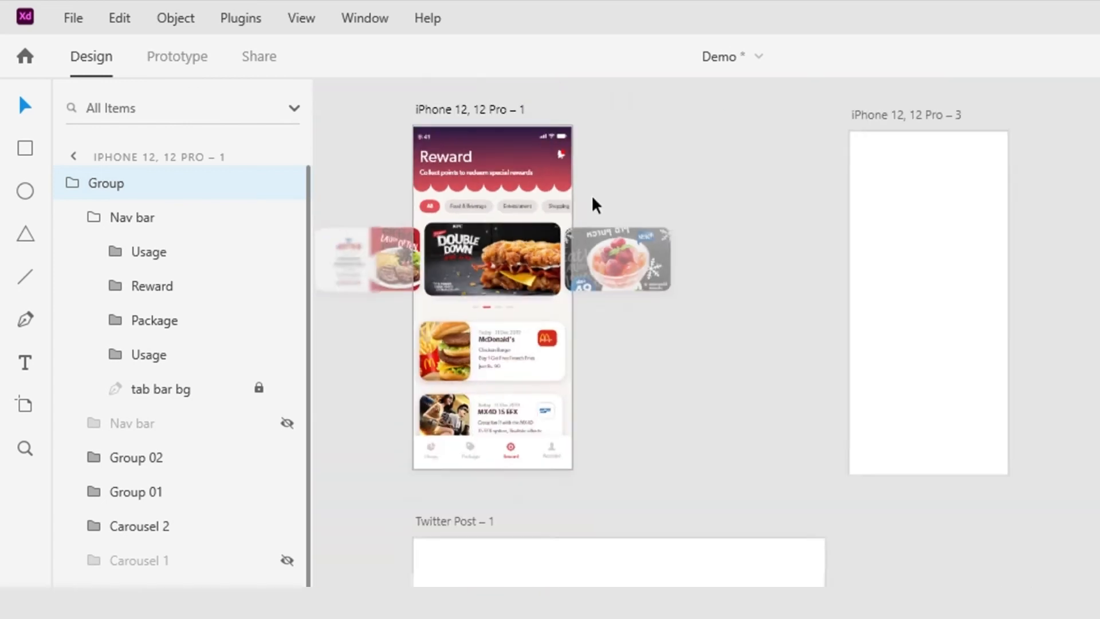
scroll(690, 242, up, 2)
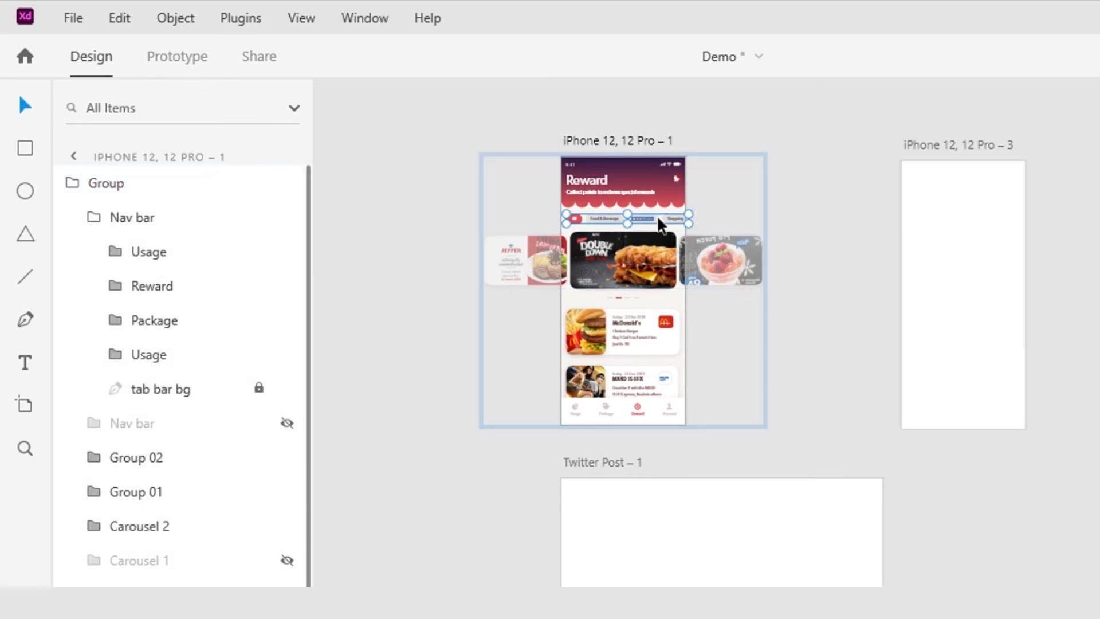
click(927, 221)
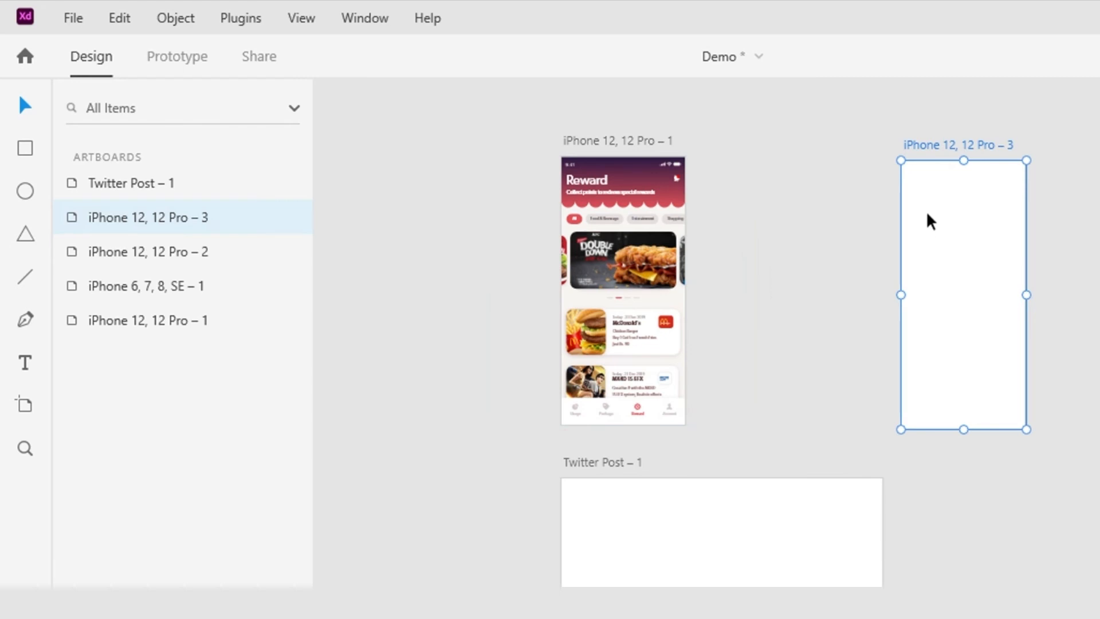
right_click(928, 216)
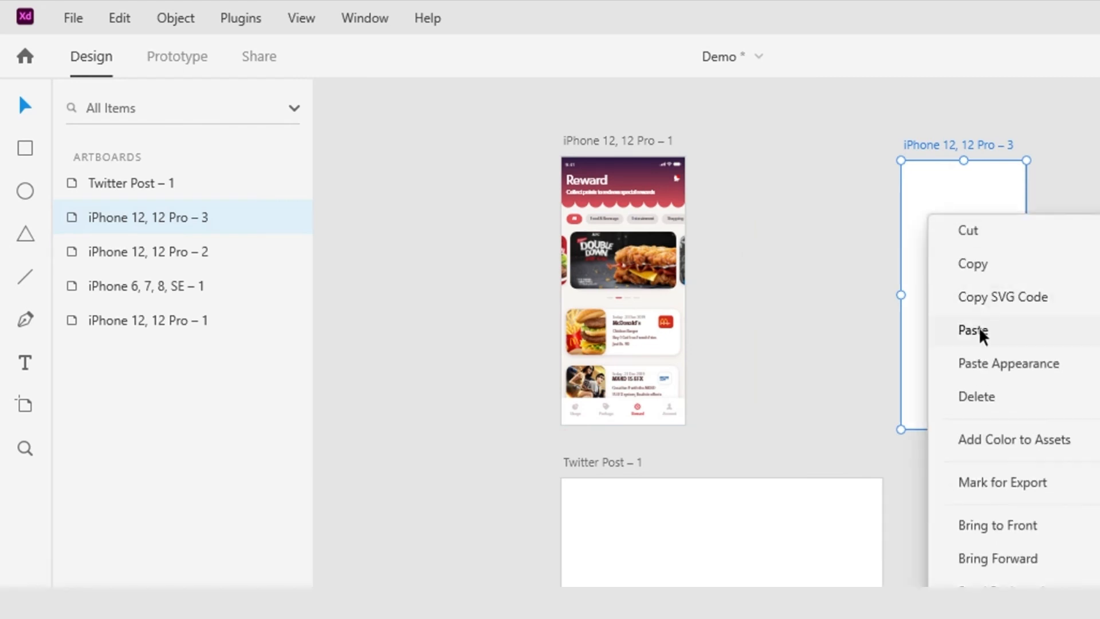
click(976, 329)
scroll(1001, 291, up, 3)
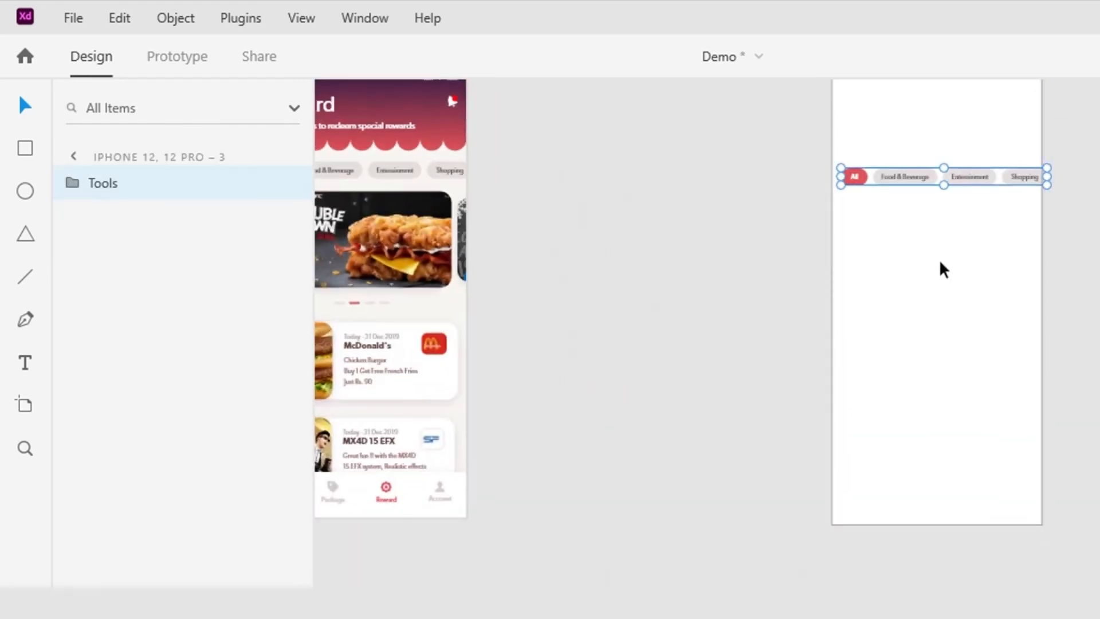
click(939, 261)
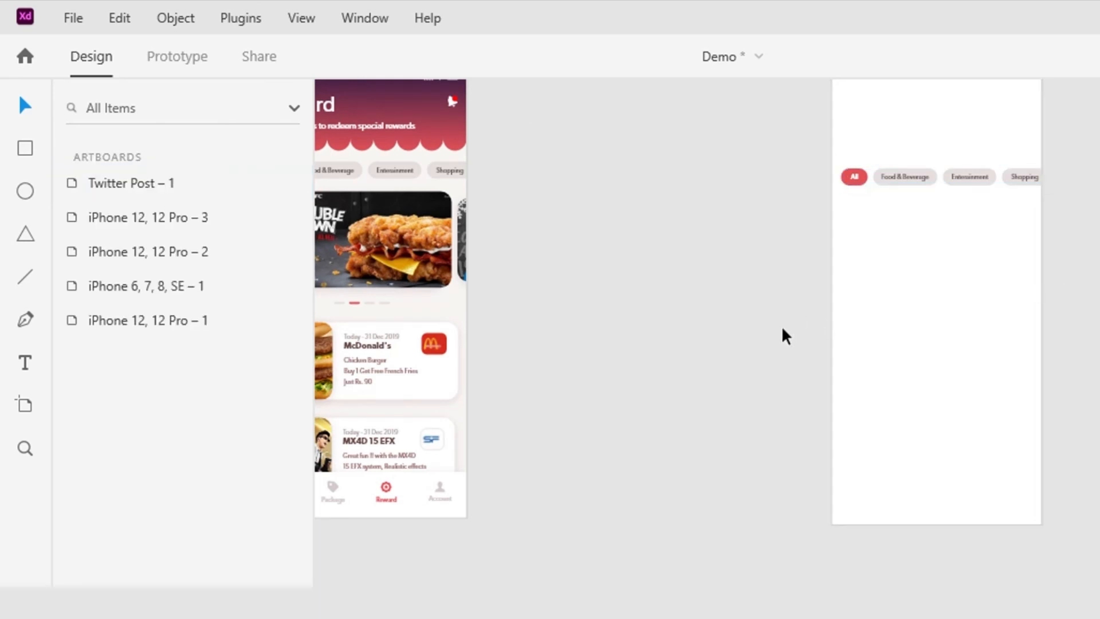
Paste the Tools group of category chips onto the blank Twitter Post – 1 artboard
scroll(692, 355, down, 5)
scroll(692, 355, left, 3)
click(544, 361)
right_click(544, 361)
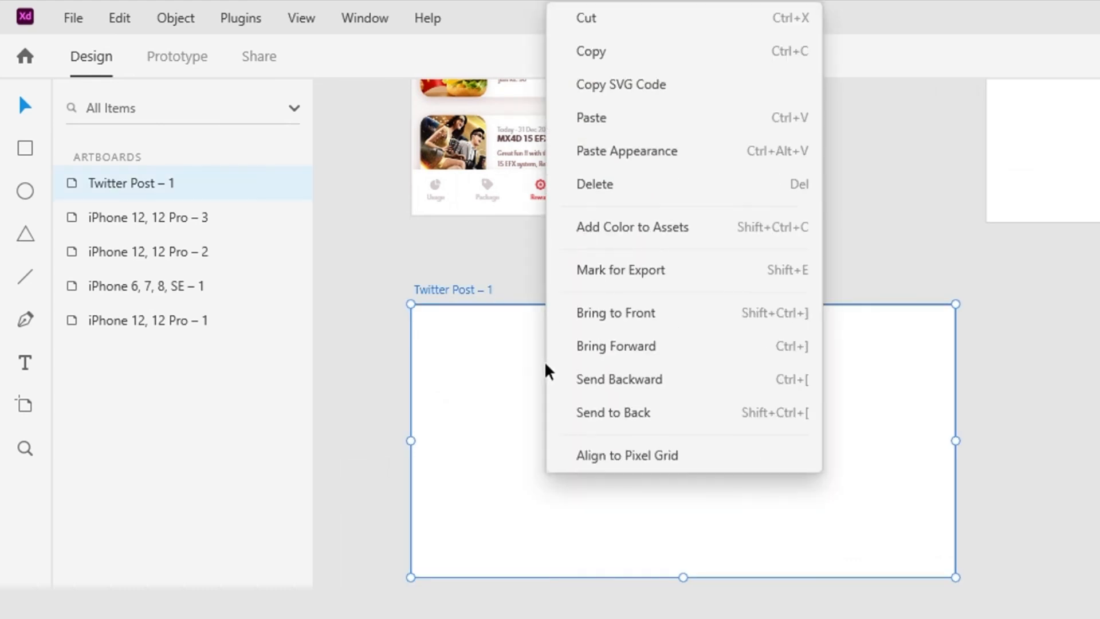
click(644, 117)
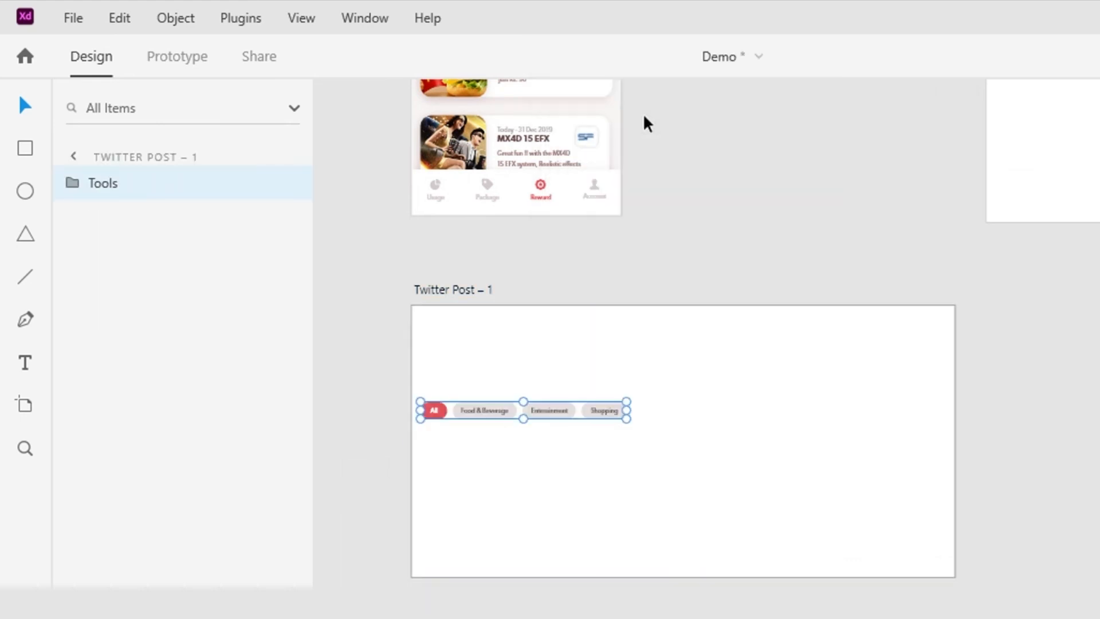
Delete the pasted Tools groups of category chips from the iPhone 12, 12 Pro – 3 and Twitter Post – 1 artboards
click(936, 280)
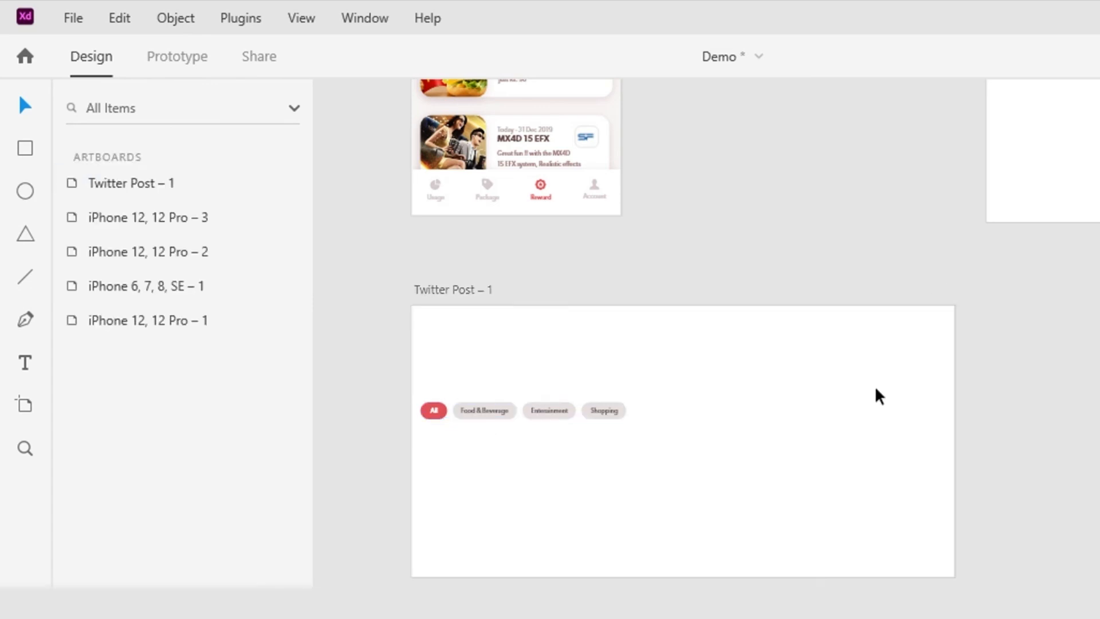
scroll(919, 369, down, 1)
scroll(983, 370, down, 3)
drag(1042, 348, 879, 466)
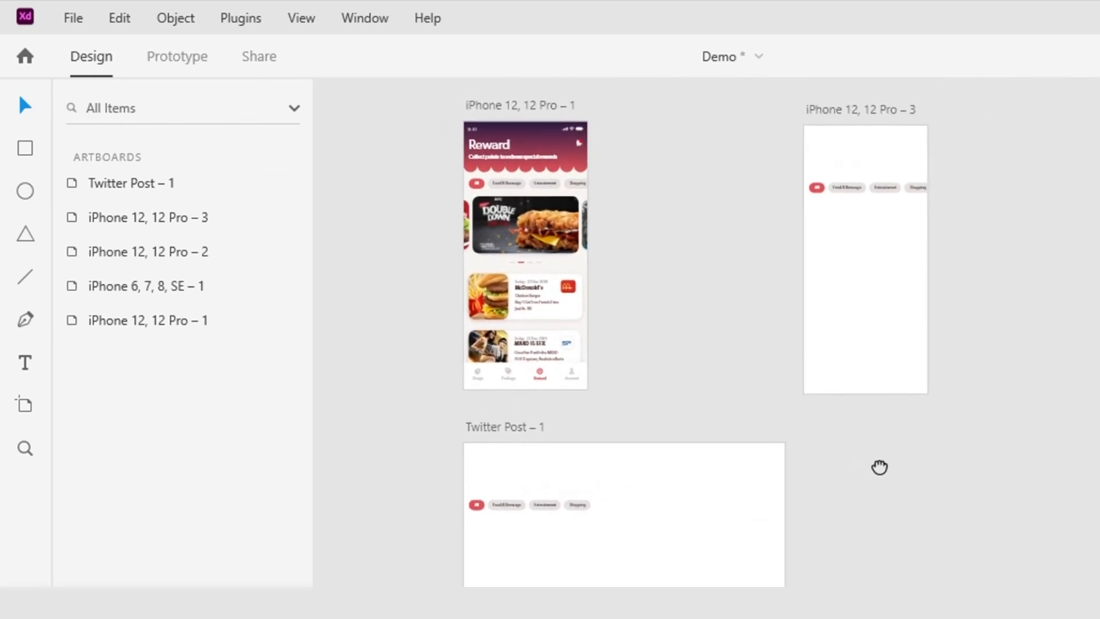
click(905, 188)
drag(895, 193, 542, 510)
key(Delete)
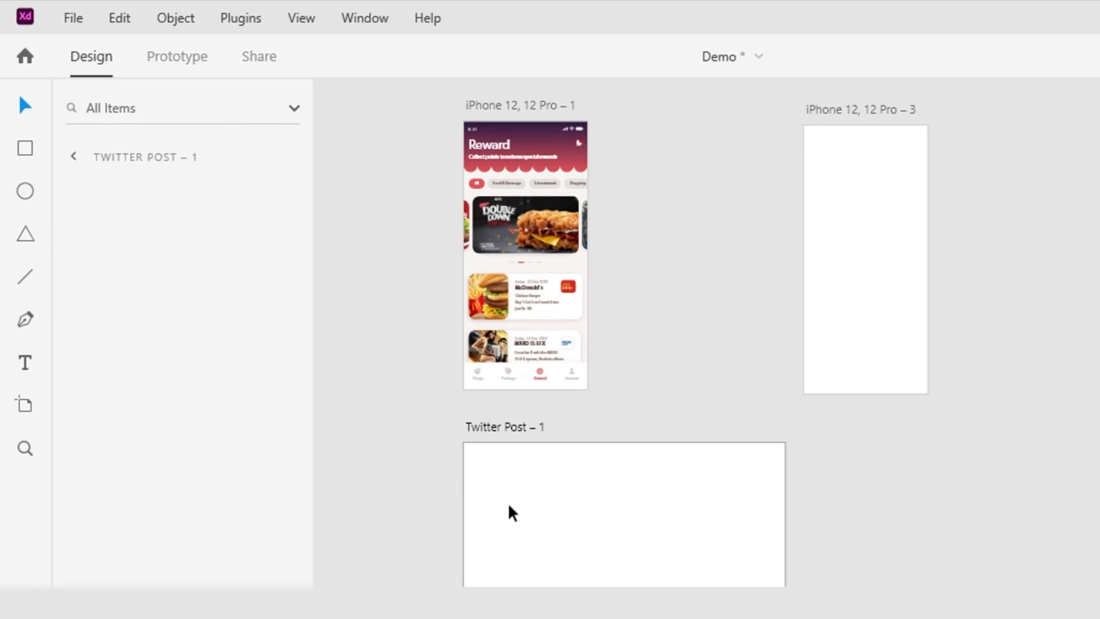
Try pasting the Tools group of category chips with both the iPhone 12, 12 Pro – 3 and Twitter Post – 1 artboards selected, and clear the selection
click(886, 112)
shift+click(532, 428)
scroll(364, 431, up, 5)
drag(730, 427, 510, 325)
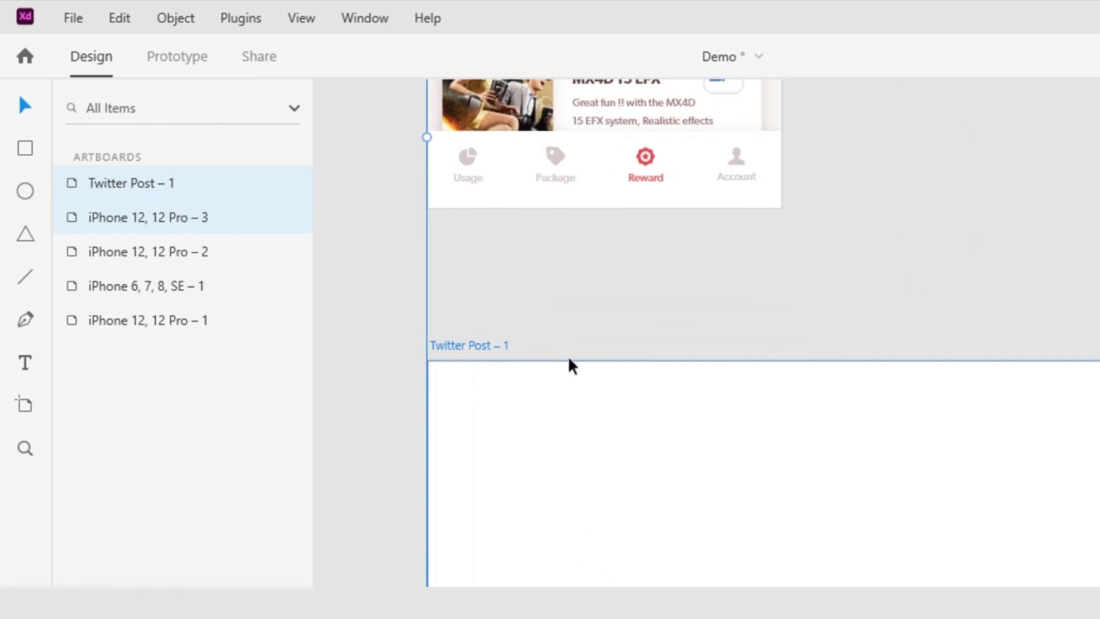
right_click(545, 436)
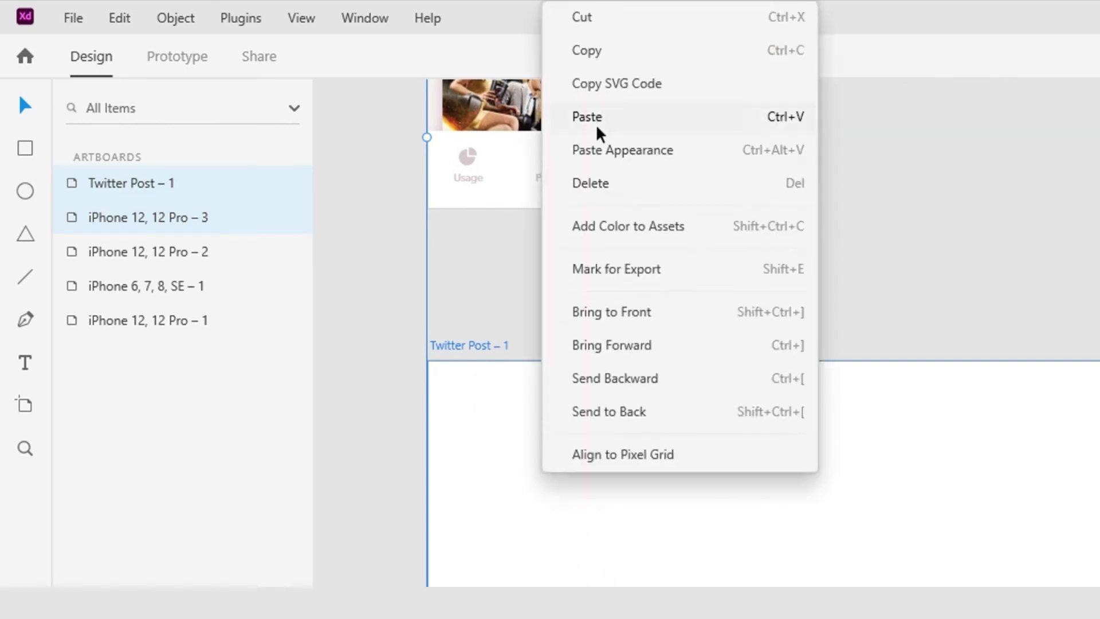
click(595, 124)
click(841, 309)
Check the iPhone 12, 12 Pro – 3 and Twitter Post – 1 artboards for the pasted category chips
scroll(837, 304, down, 5)
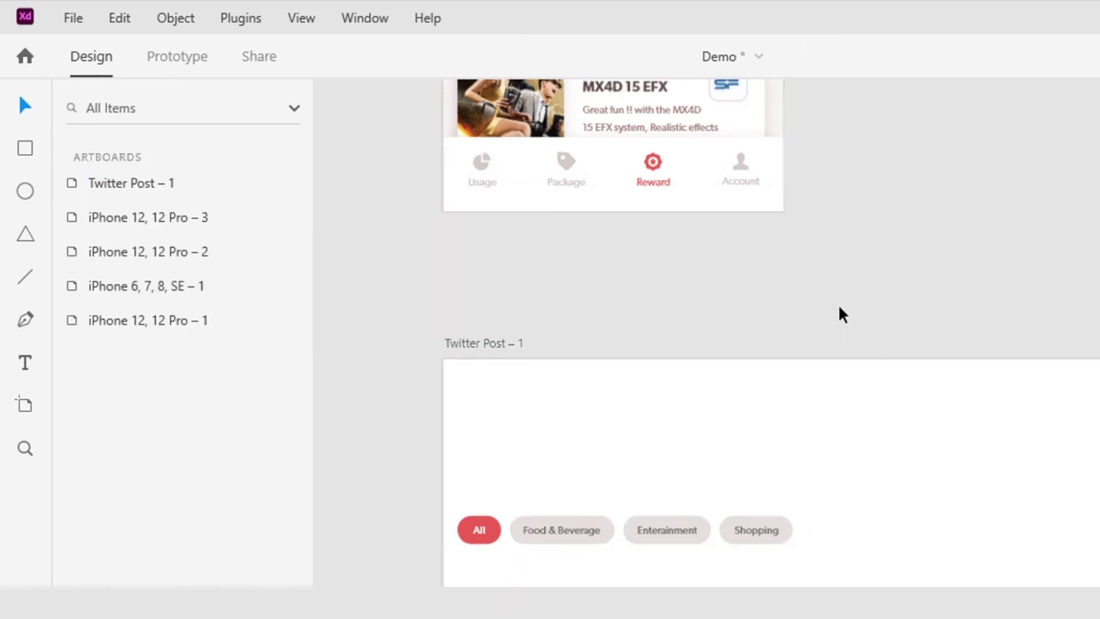
scroll(628, 408, down, 2)
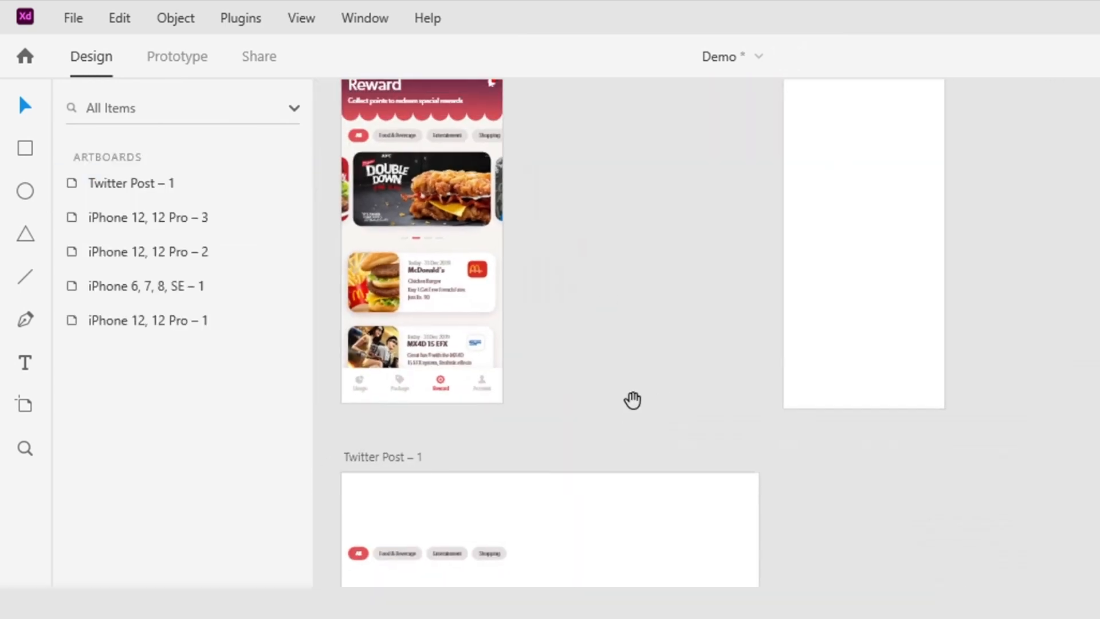
drag(630, 397, 721, 424)
scroll(728, 417, down, 2)
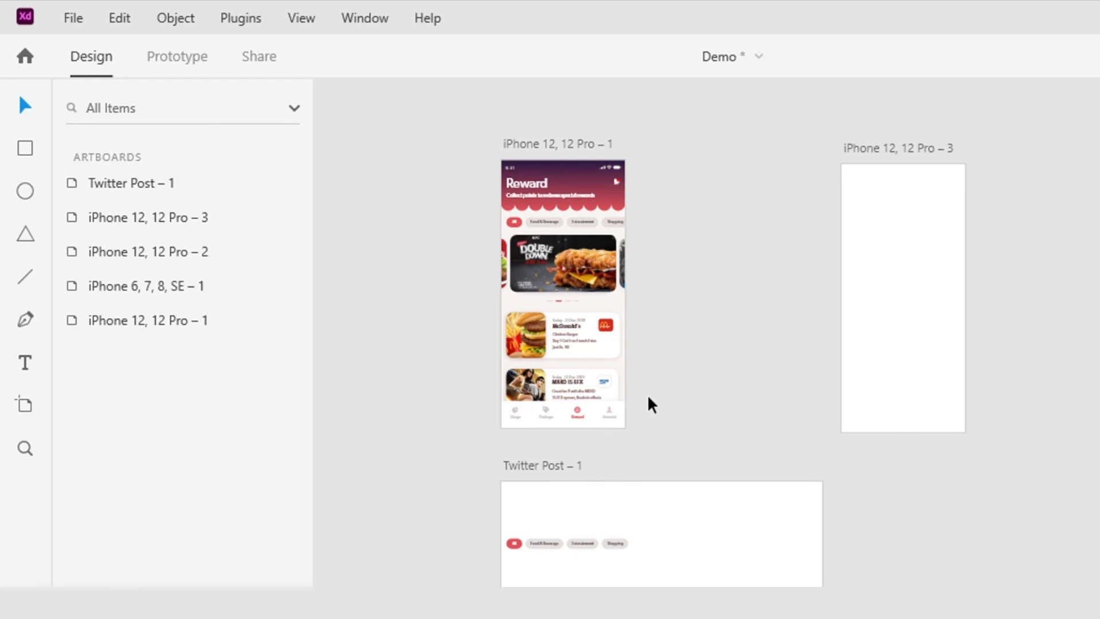
scroll(647, 396, up, 2)
scroll(648, 396, up, 2)
drag(648, 396, 748, 261)
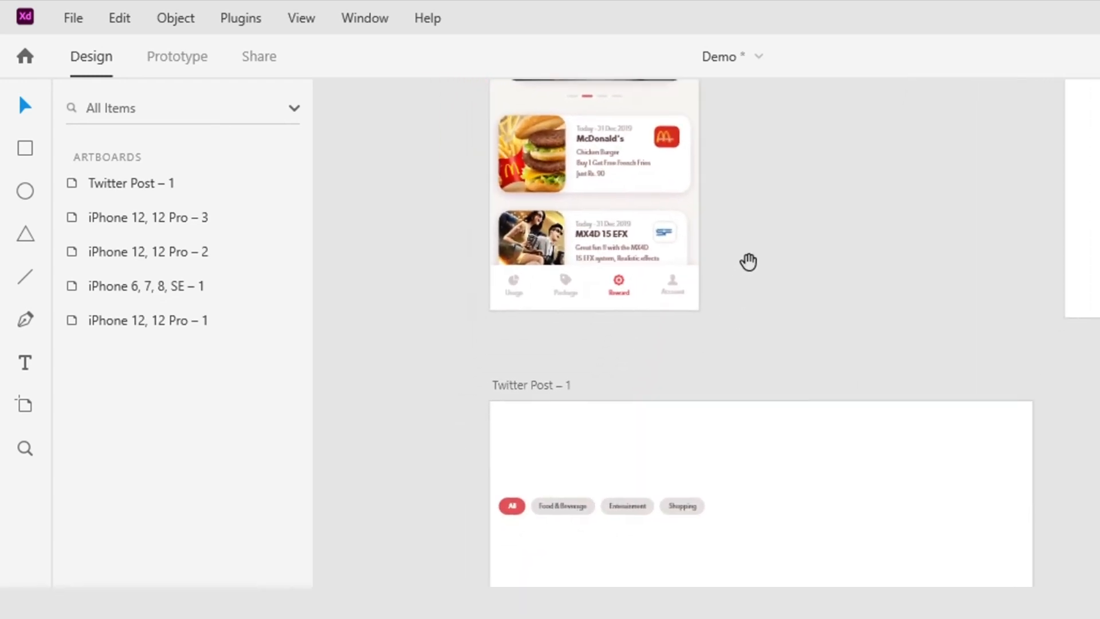